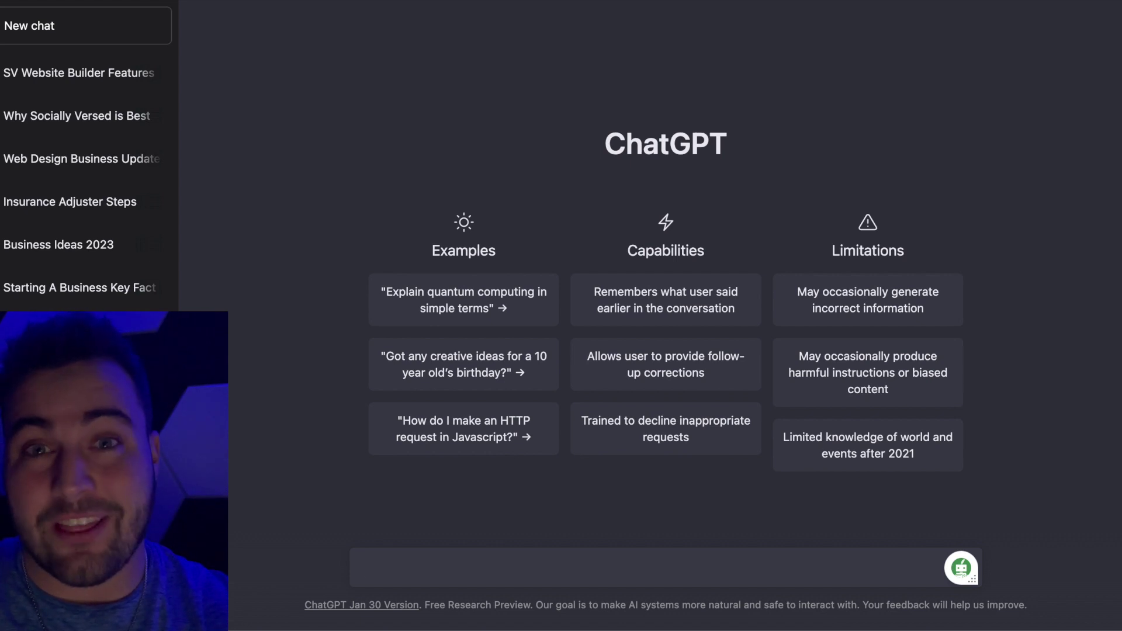
Ask ChatGPT 'How to use AI for website content in 2023?'.
key(ctrl+Tab)
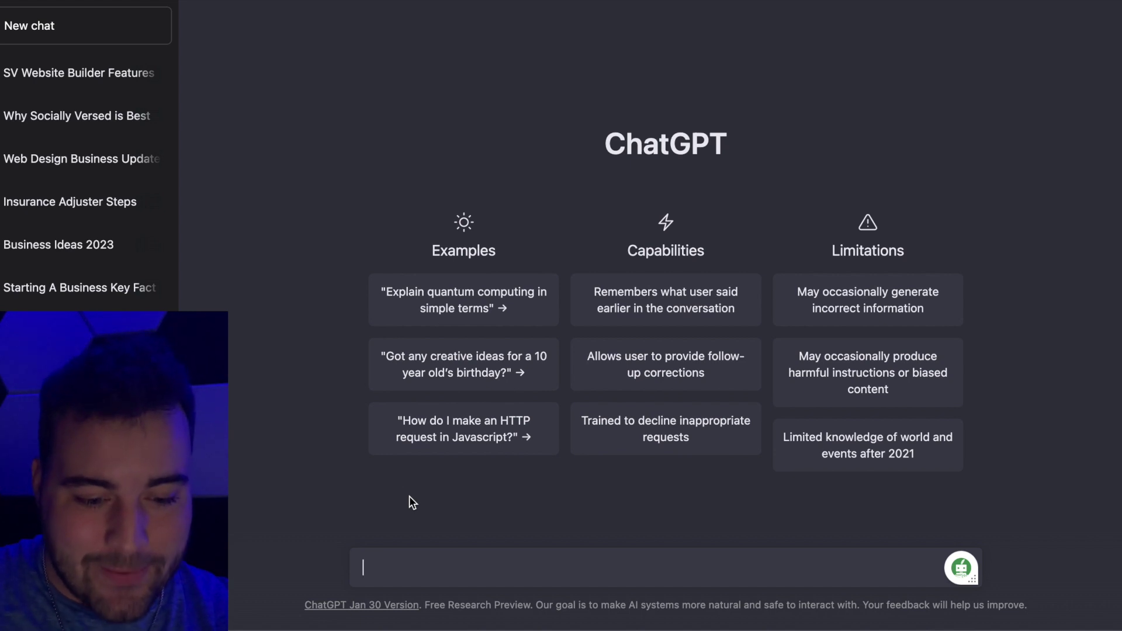
text(How to use AI for website conte)
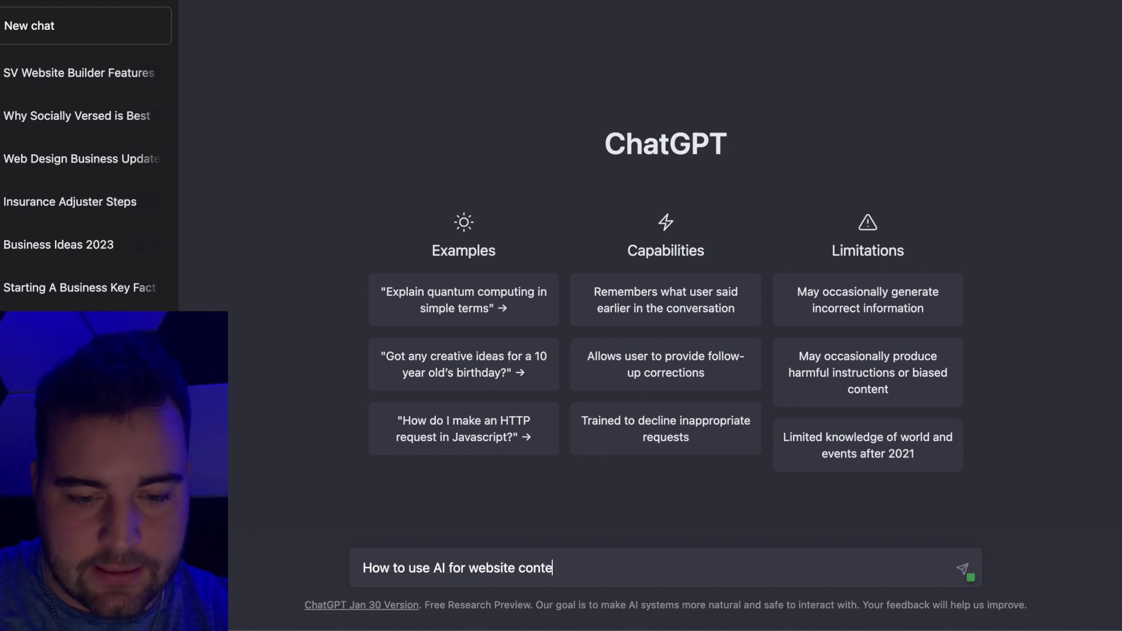
text(3)
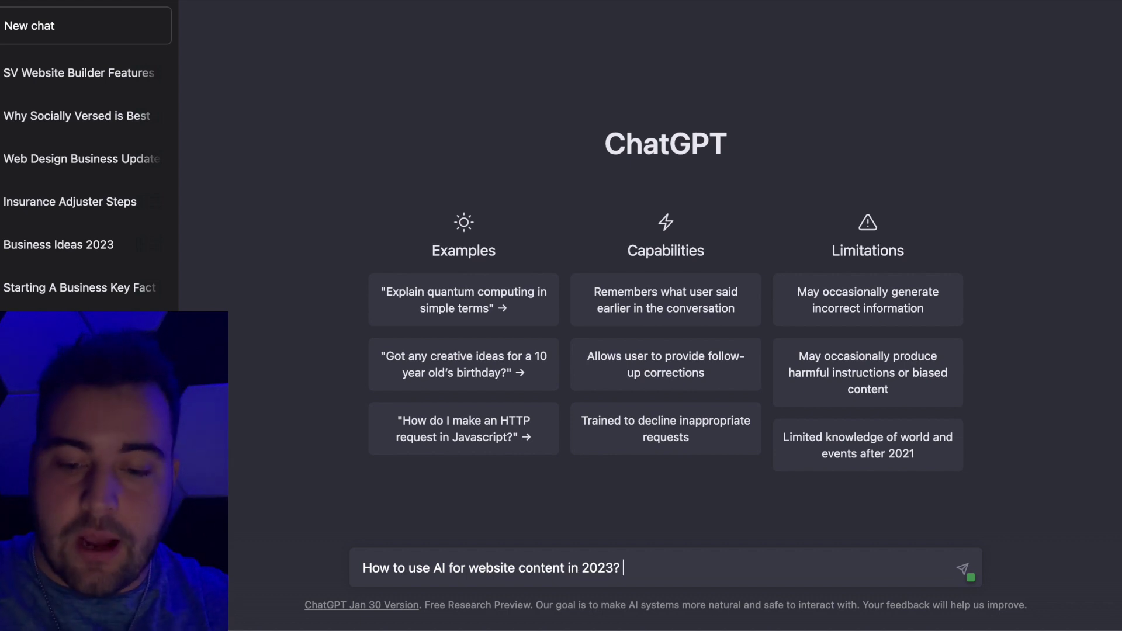
key(Return)
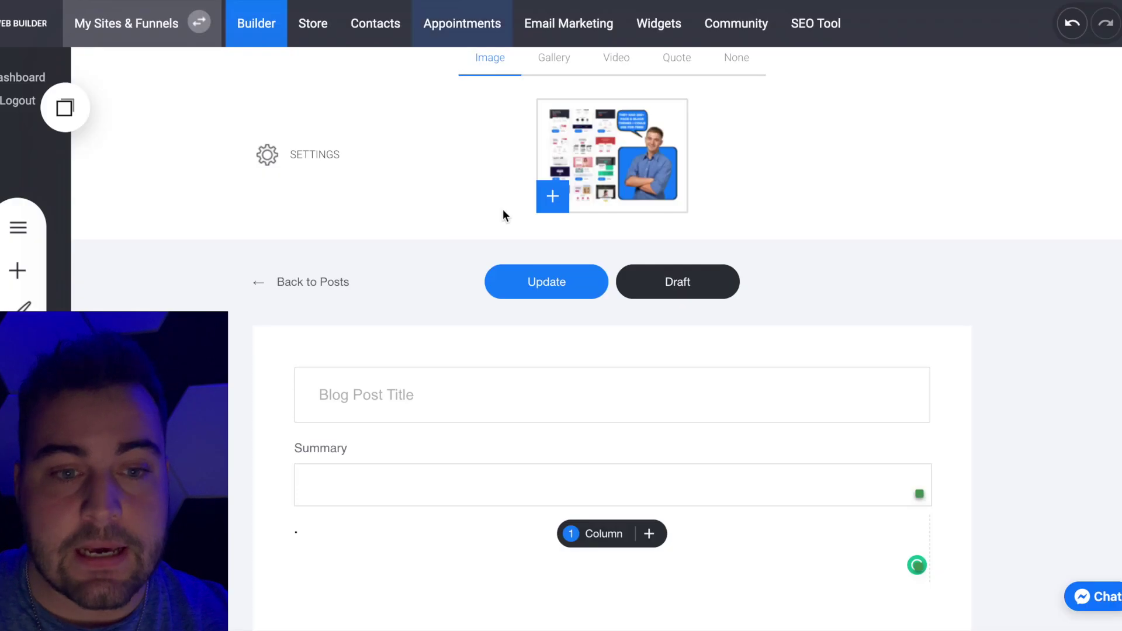
scroll(404, 511, down, 5)
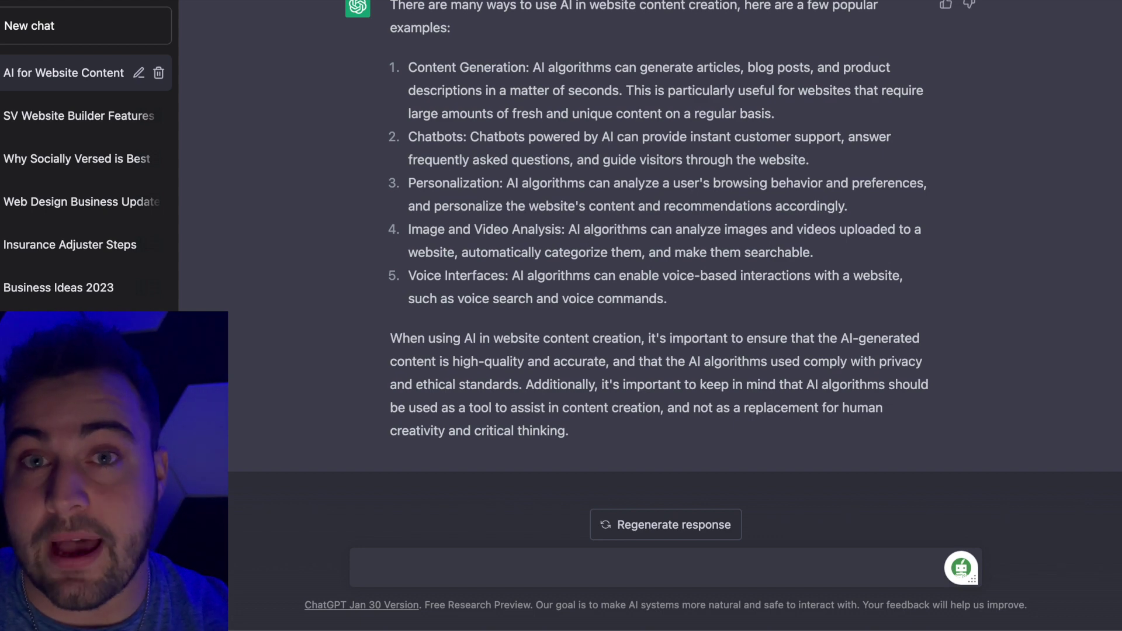
scroll(537, 268, up, 3)
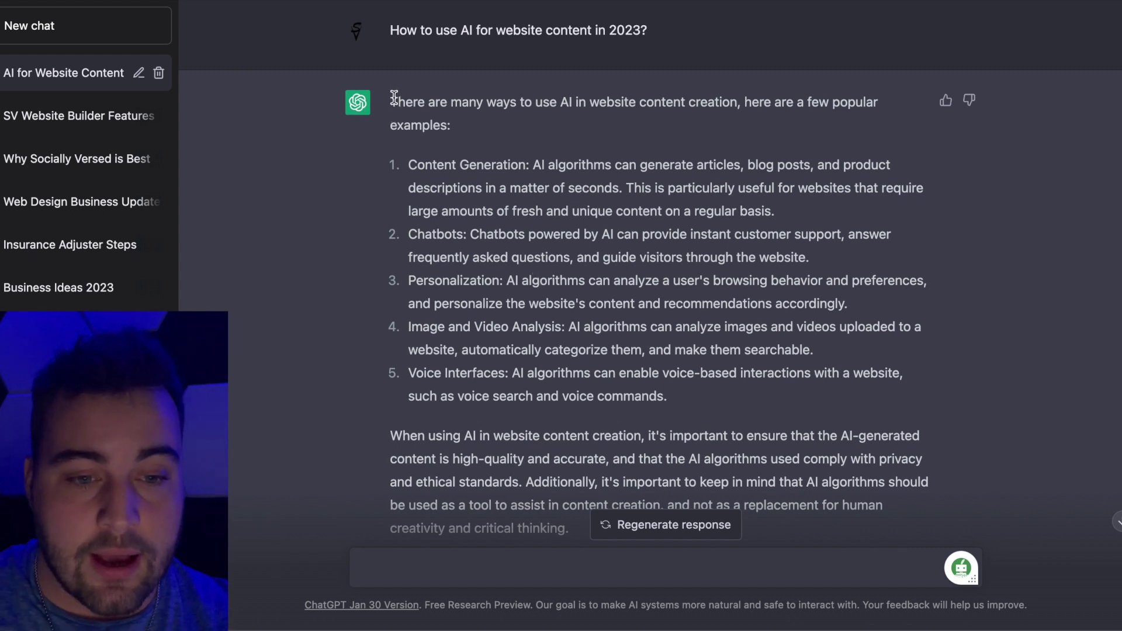
scroll(394, 96, down, 1)
Select and copy ChatGPT's full five-item answer on AI uses for website content.
drag(390, 61, 583, 488)
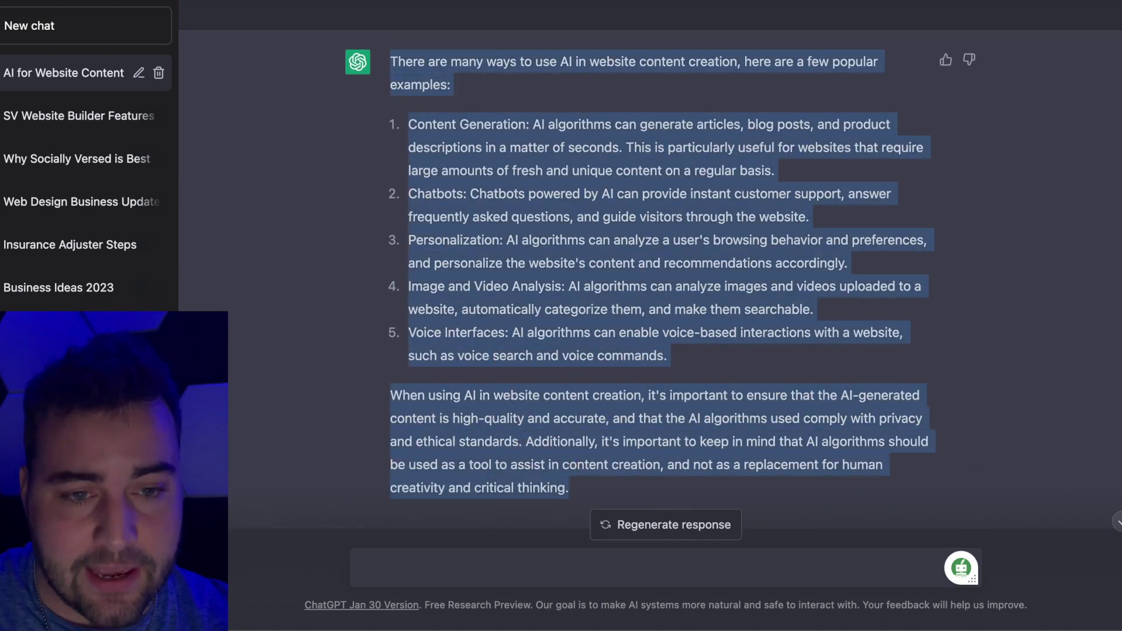
key(ctrl+c)
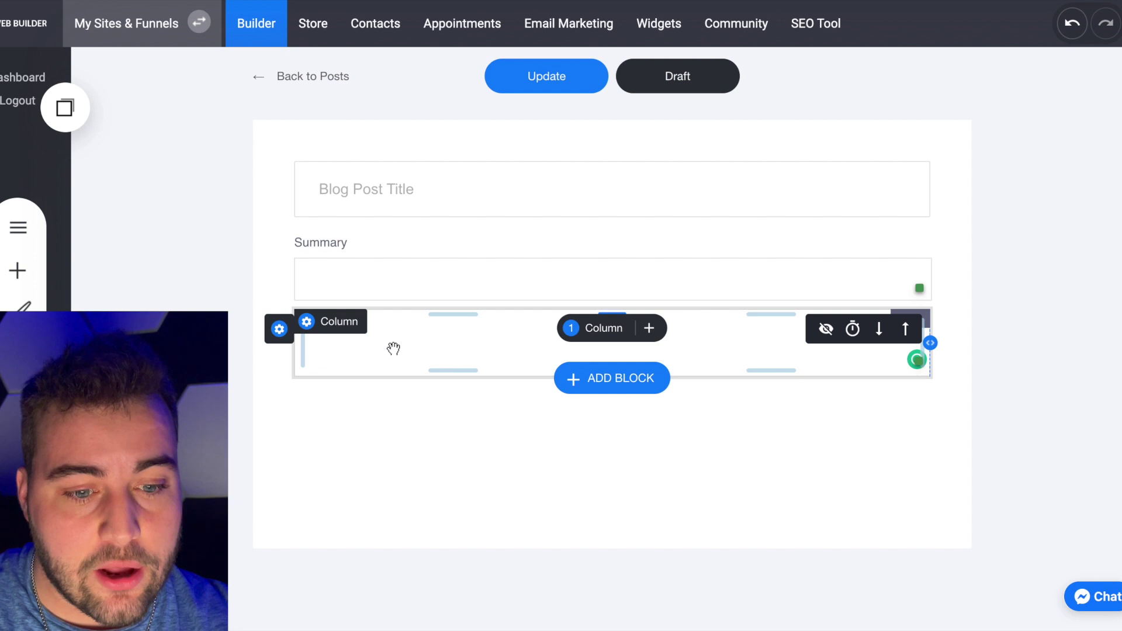
Paste the copied ChatGPT answer into the empty post body after removing the stray dot.
click(430, 346)
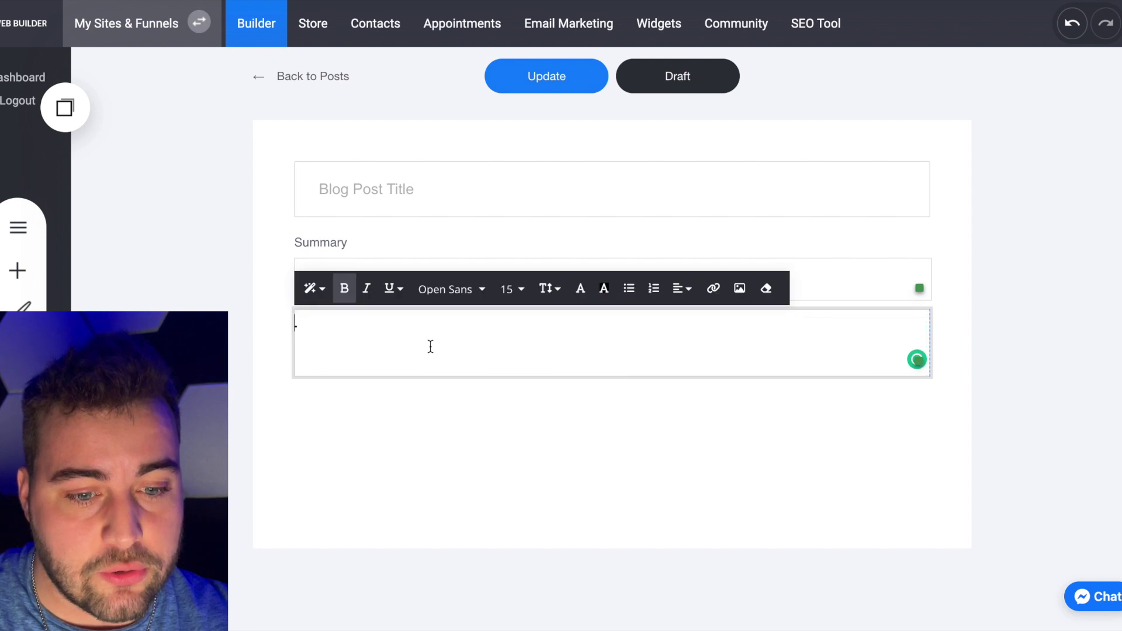
key(BackSpace)
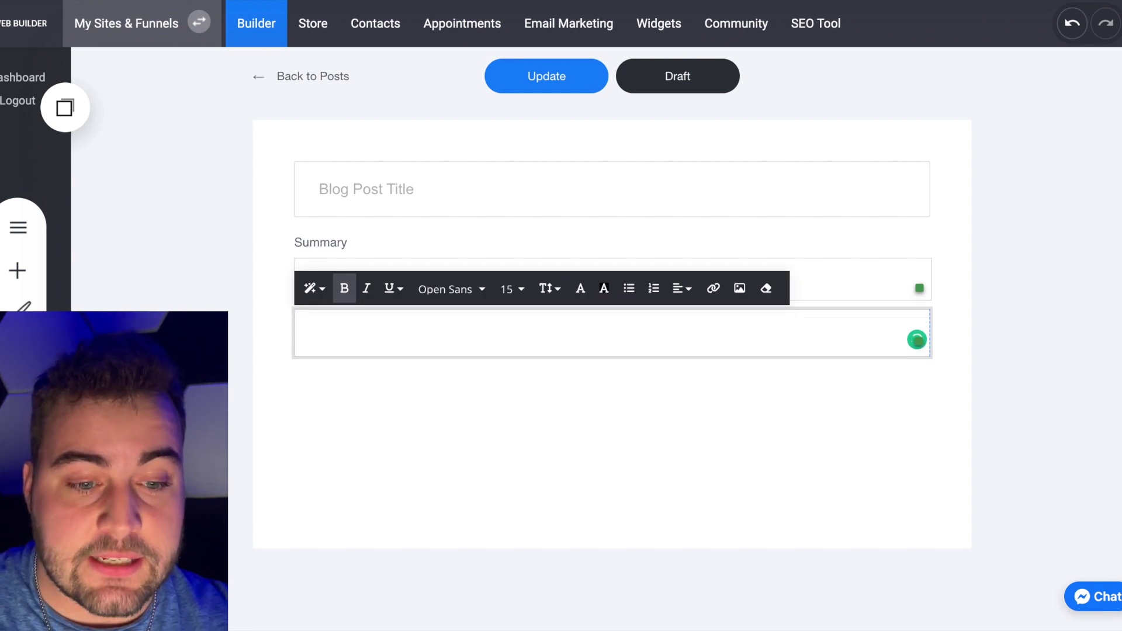
key(ctrl+v)
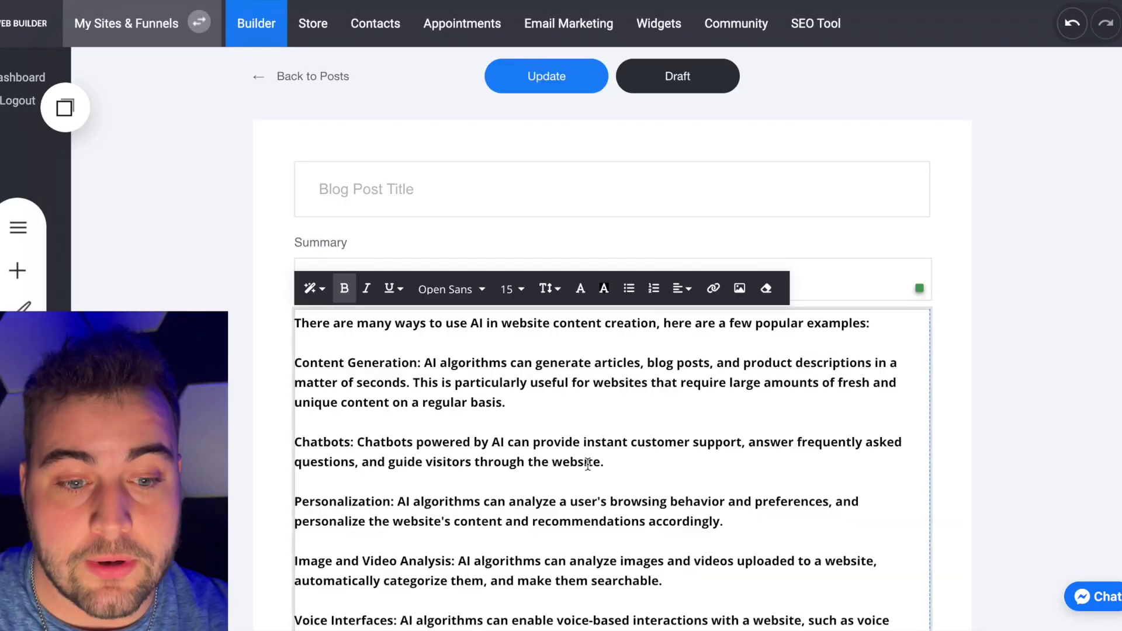
scroll(540, 418, down, 3)
scroll(541, 417, down, 2)
scroll(541, 417, down, 1)
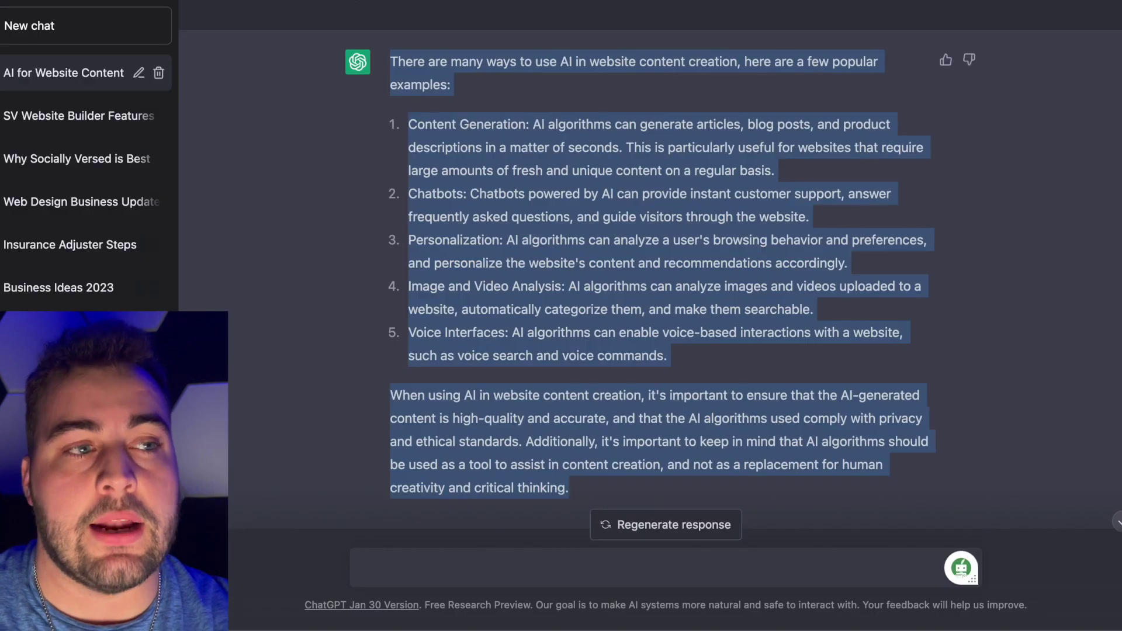
click(473, 565)
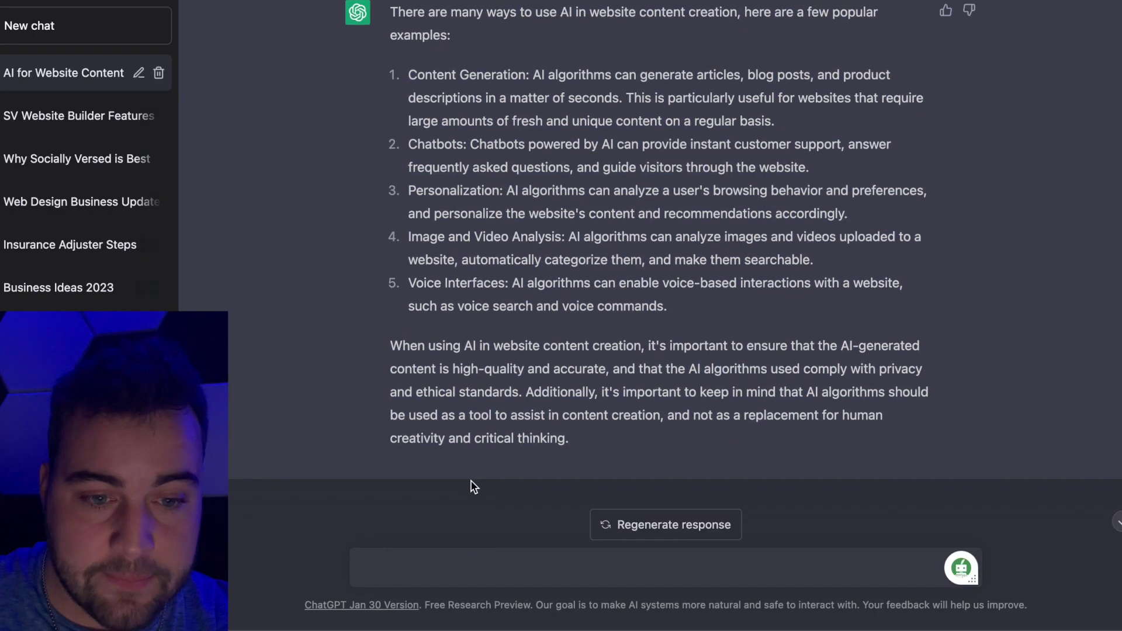
text(Now going o)
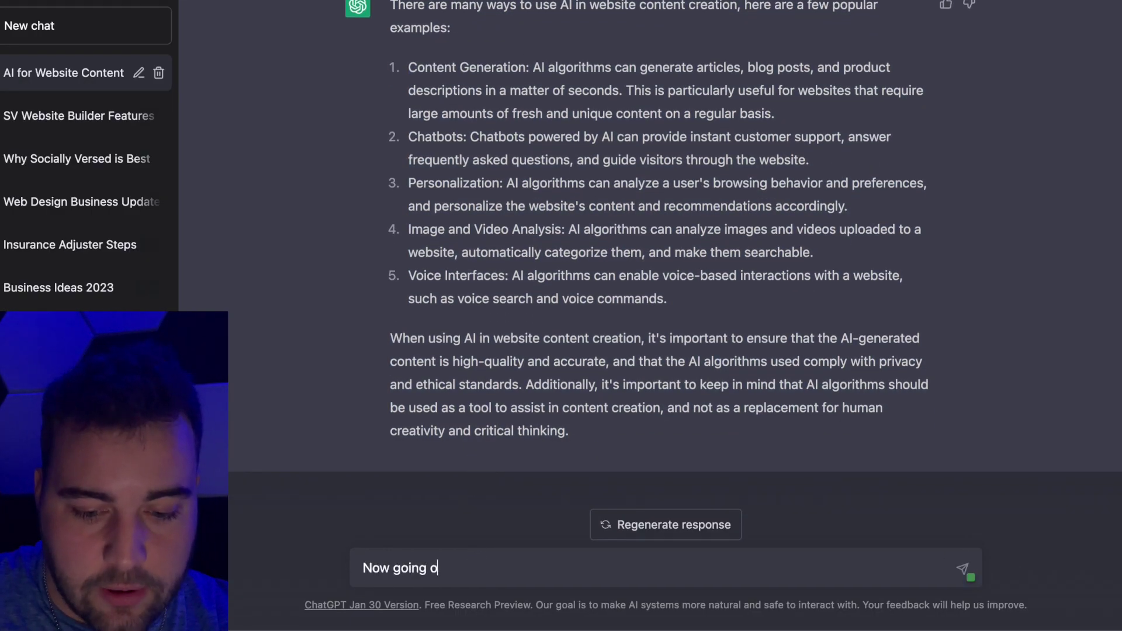
text(ff that WHY should people use AI?)
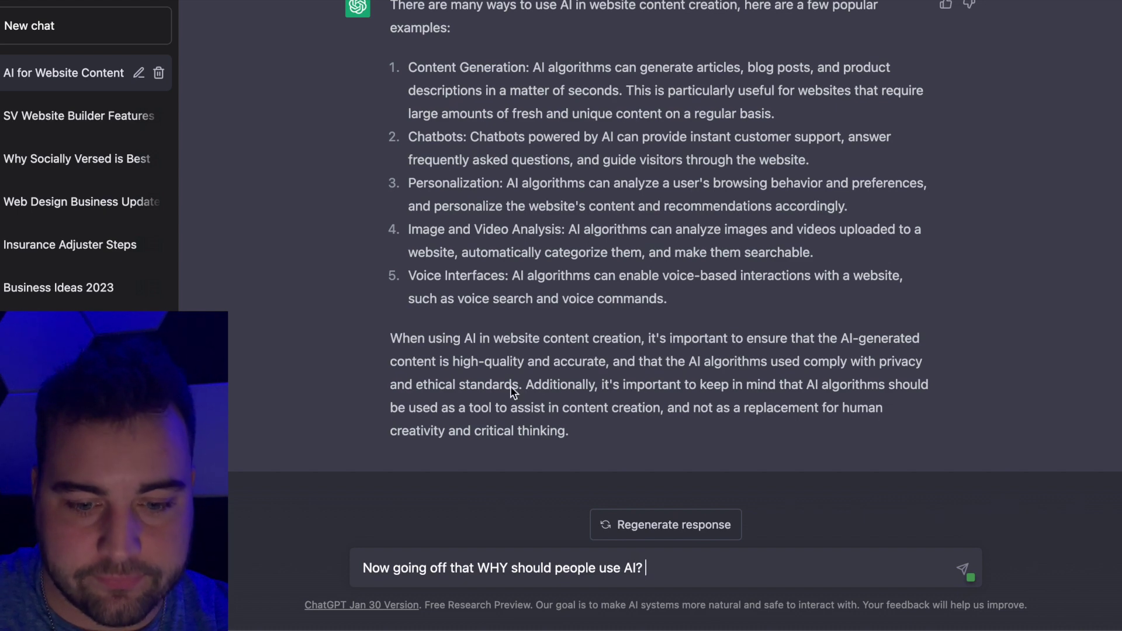
scroll(510, 382, up, 1)
scroll(510, 382, down, 1)
Send 'Now going off that WHY should people use AI?' and select the six-reason reply.
key(Return)
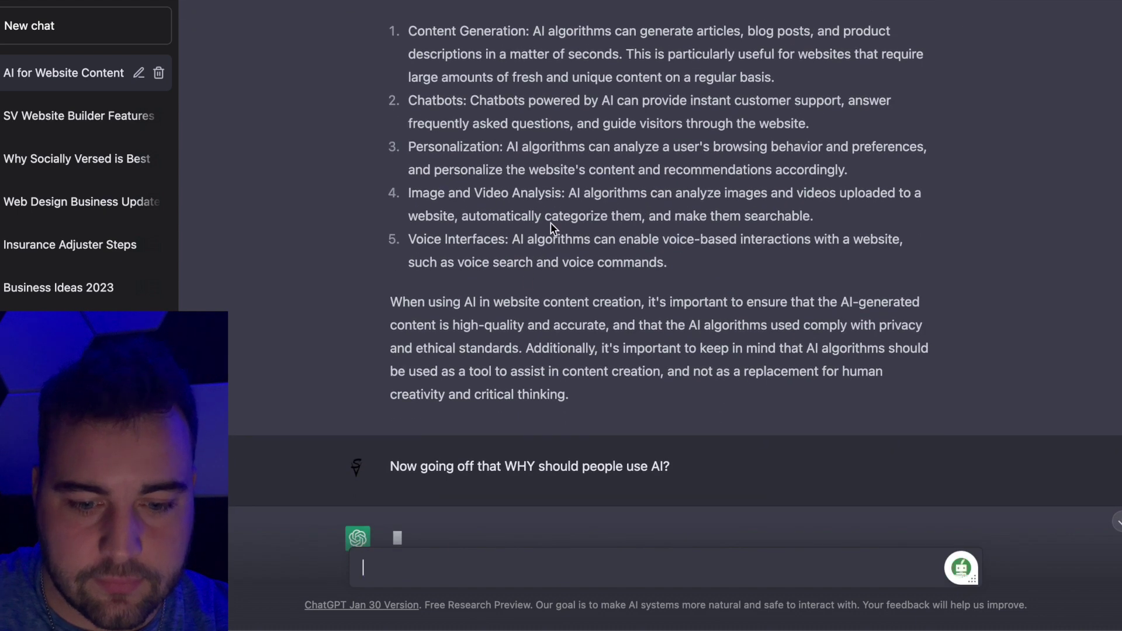
scroll(551, 223, up, 4)
scroll(550, 222, up, 1)
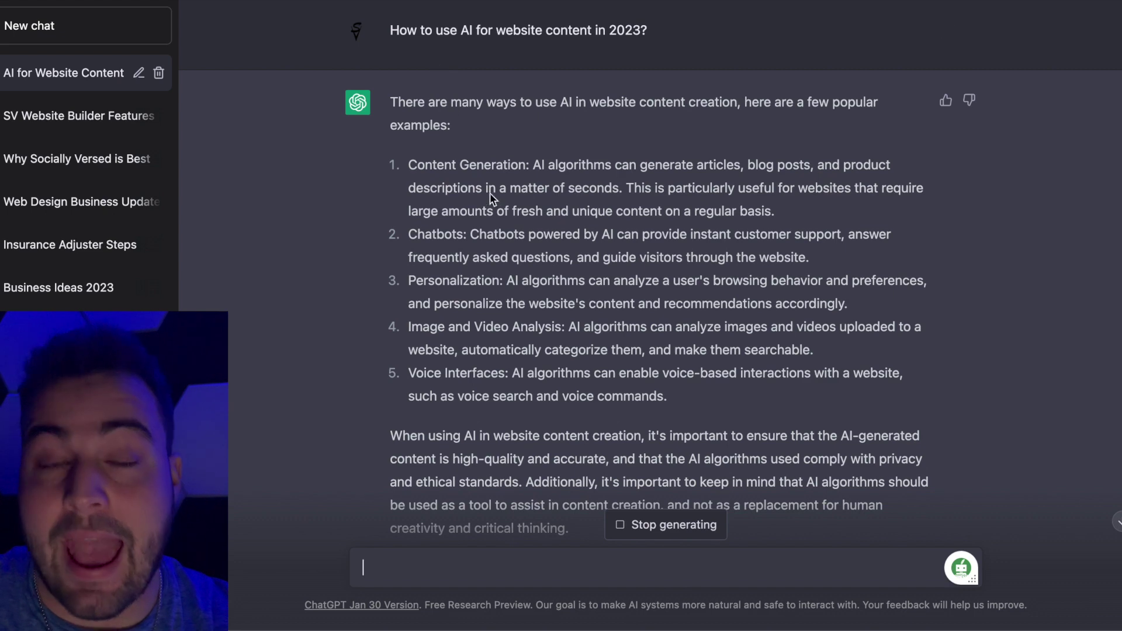
scroll(490, 193, down, 2)
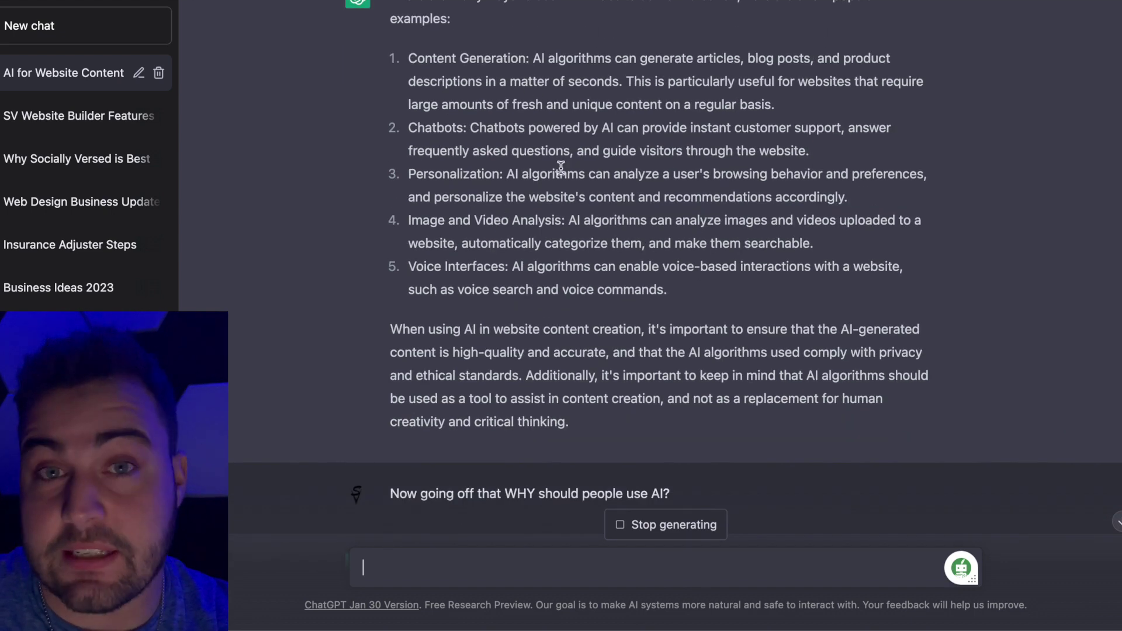
scroll(561, 219, down, 2)
scroll(482, 307, down, 2)
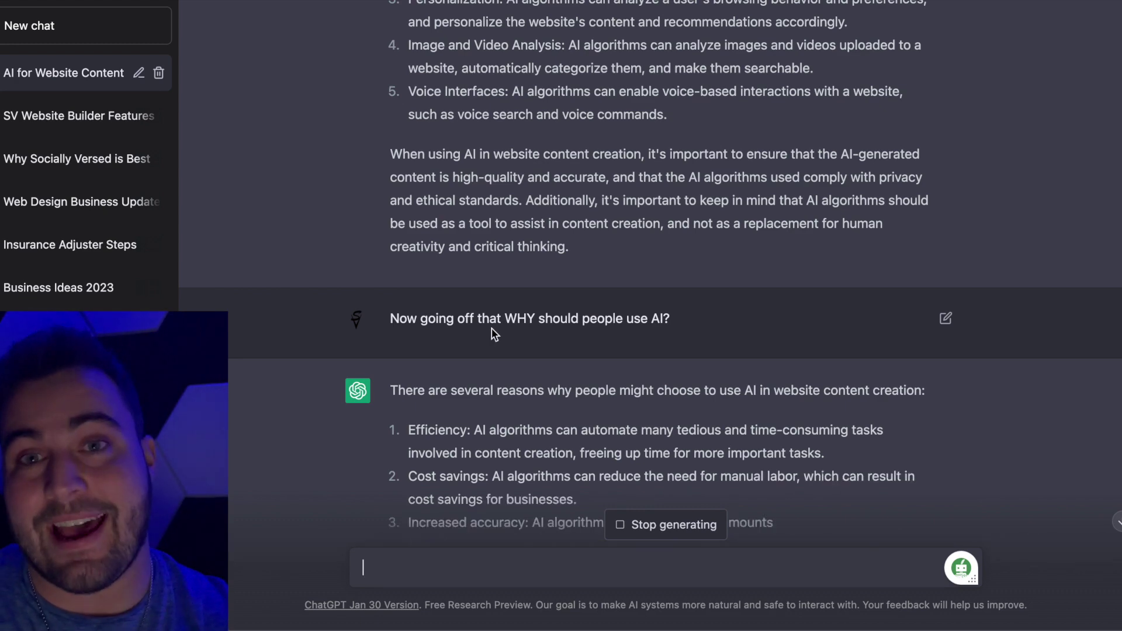
scroll(493, 327, down, 2)
scroll(486, 281, down, 1)
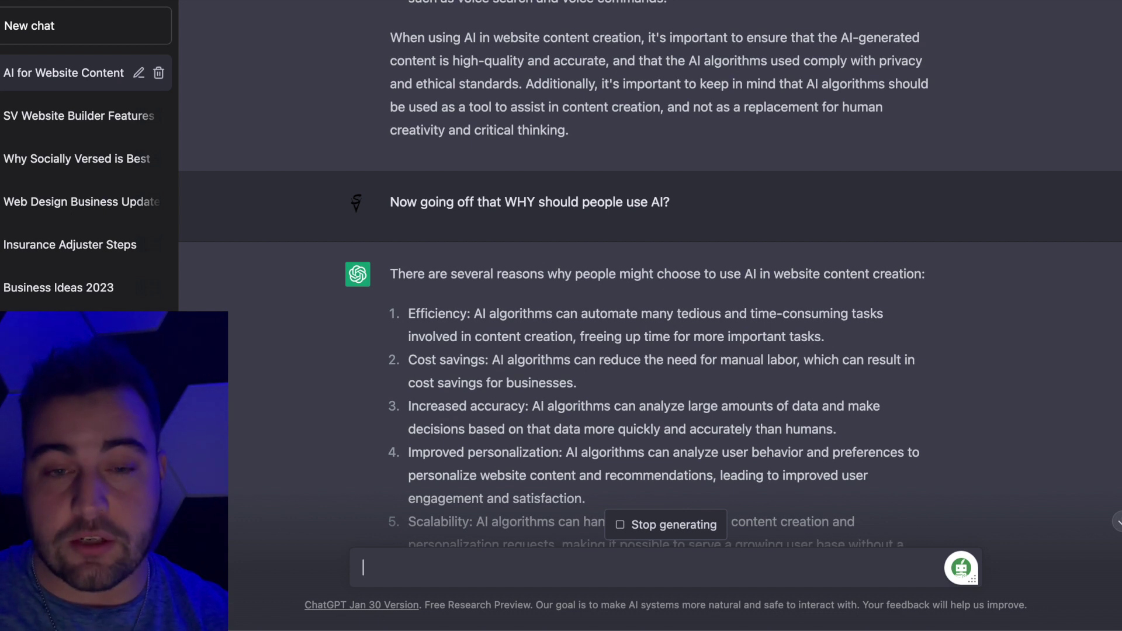
scroll(579, 184, down, 3)
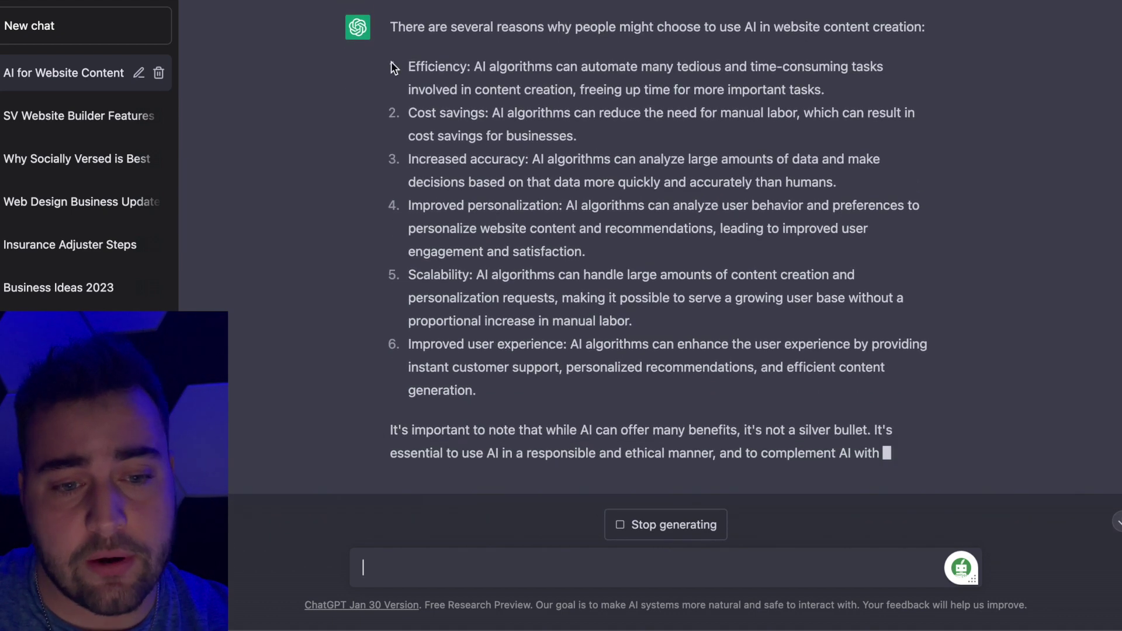
drag(391, 25, 546, 481)
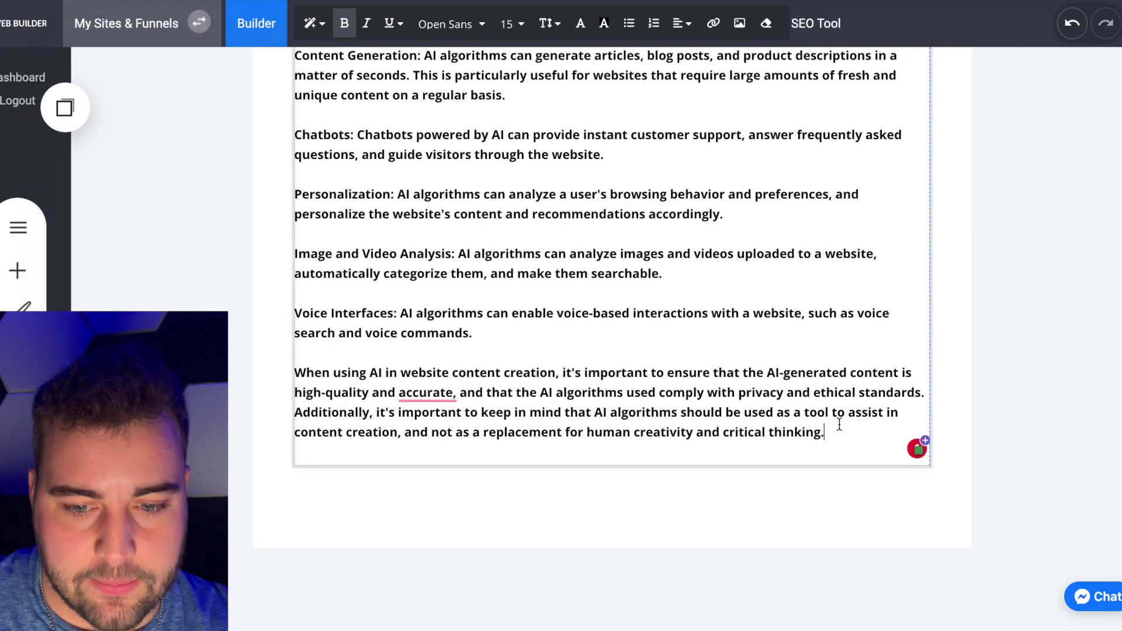
Paste ChatGPT's six reasons below the existing body text and add blank lines at the end.
key(Return)
key(Return)
key(ctrl+v)
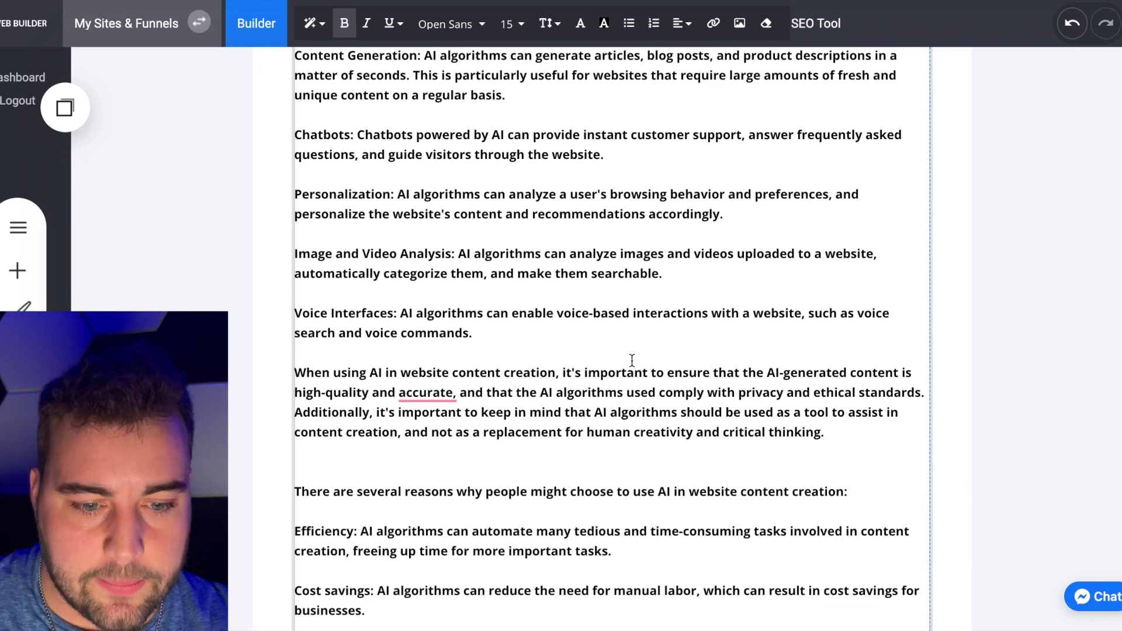
scroll(631, 361, down, 3)
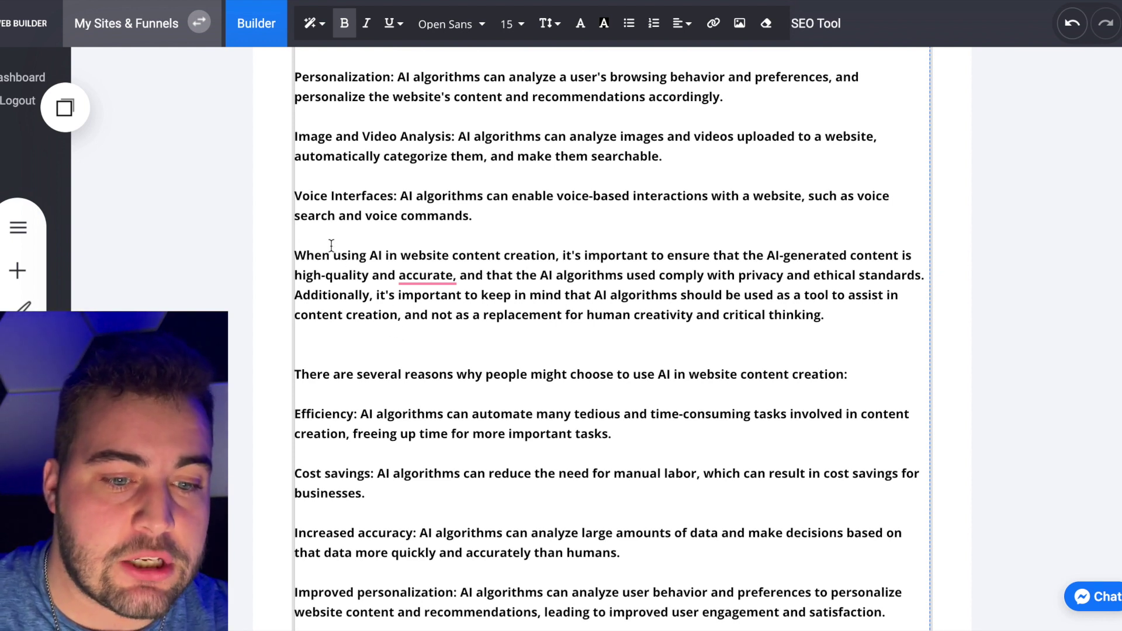
scroll(561, 351, down, 5)
scroll(613, 395, down, 1)
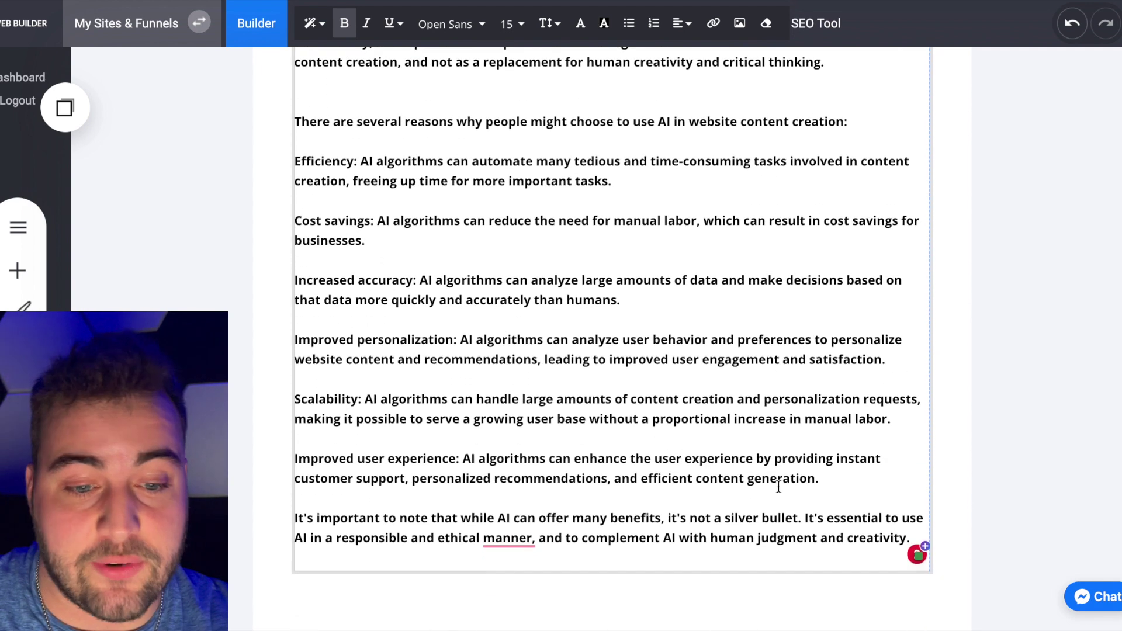
click(911, 537)
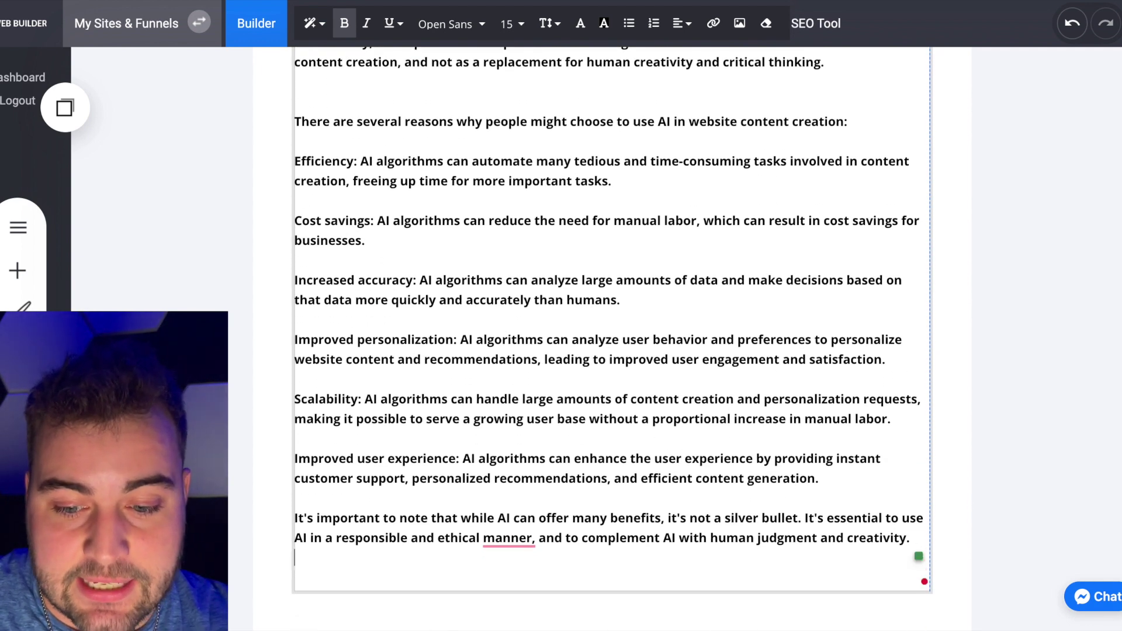
key(Return)
key(Return)
text(A)
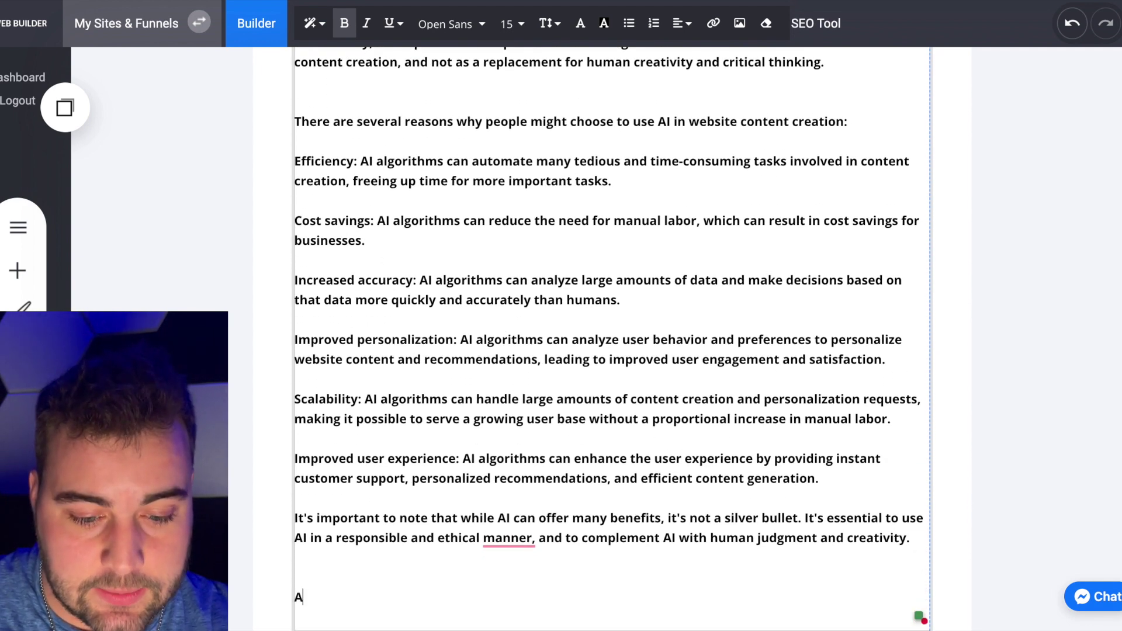
text(I Tool to us)
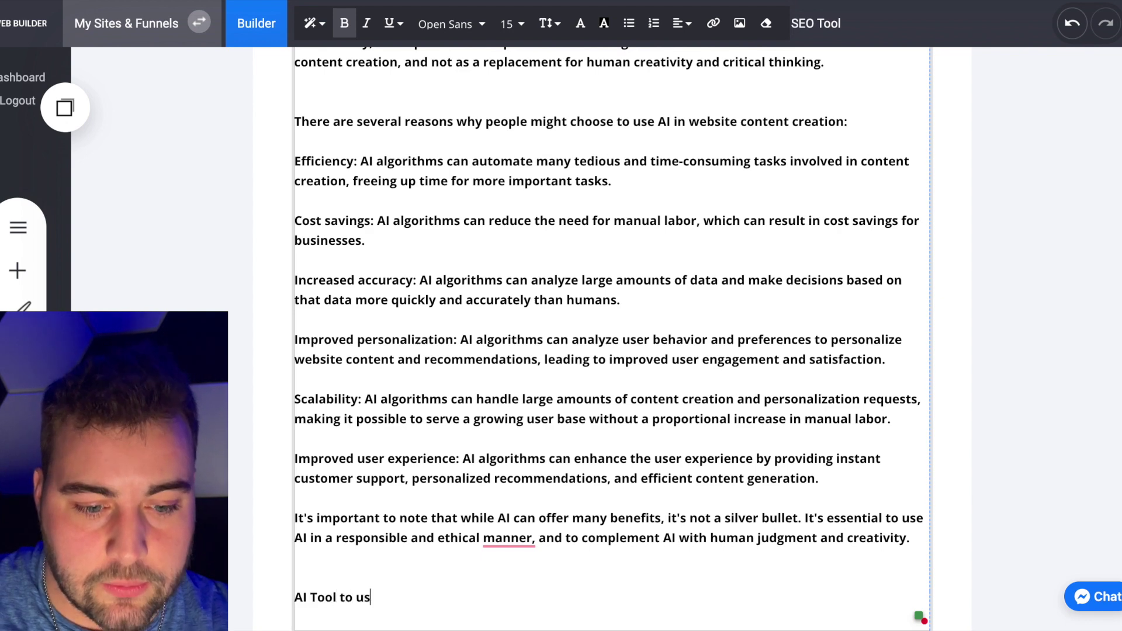
text(e:)
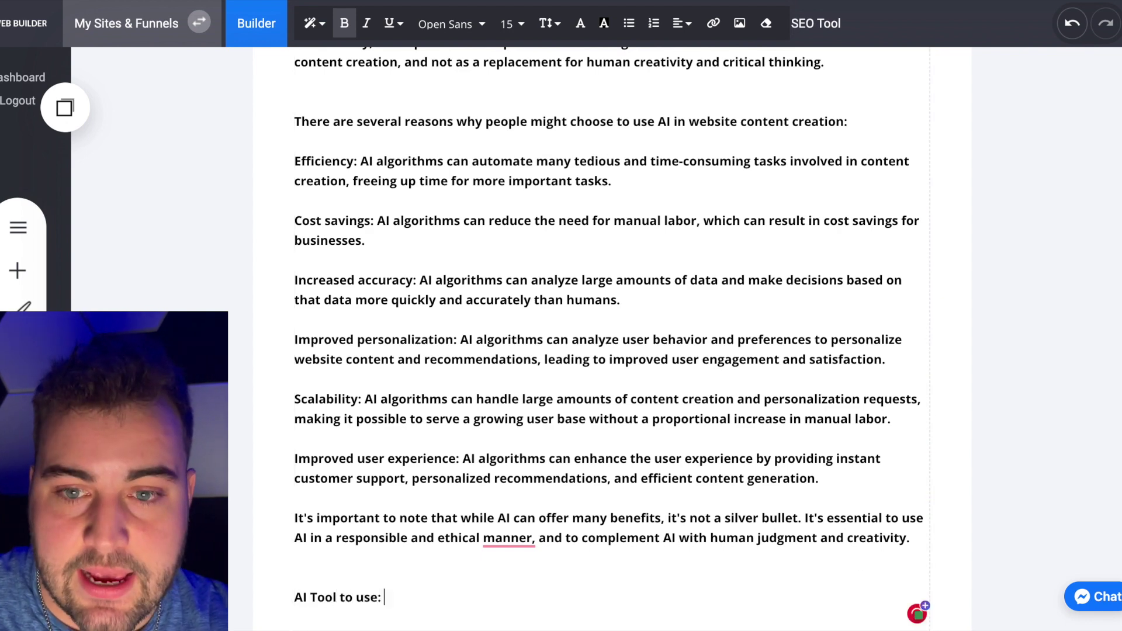
Add the Writesonic and ChatGPT web addresses on separate lines under 'AI Tool to use'.
key(ctrl+Tab)
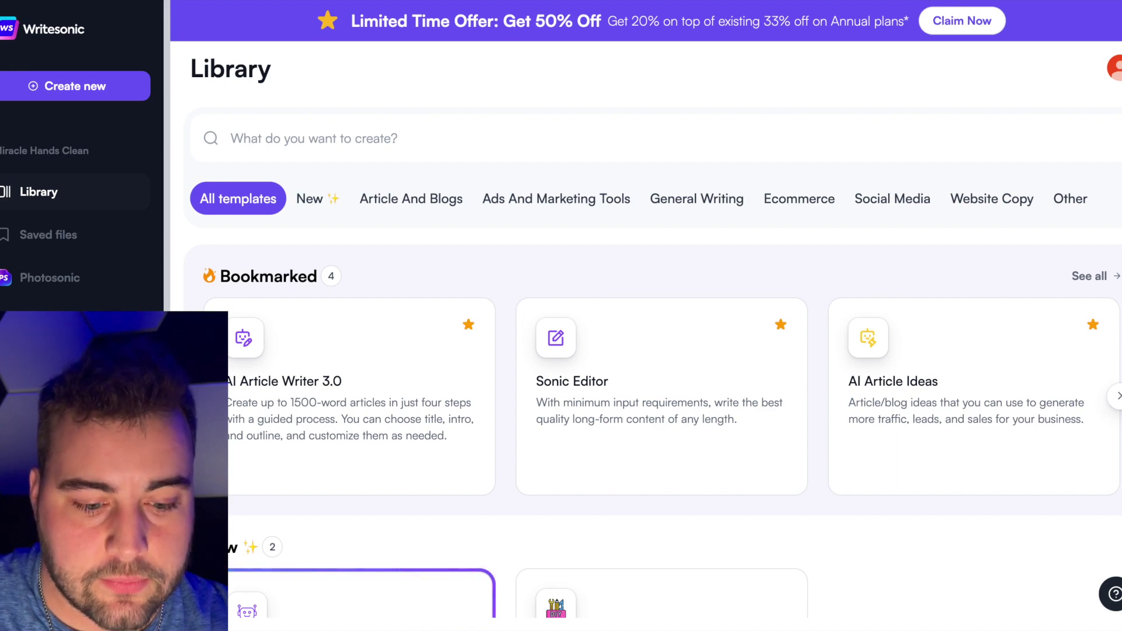
key(ctrl+Tab)
text(https://app.writesonic.com/)
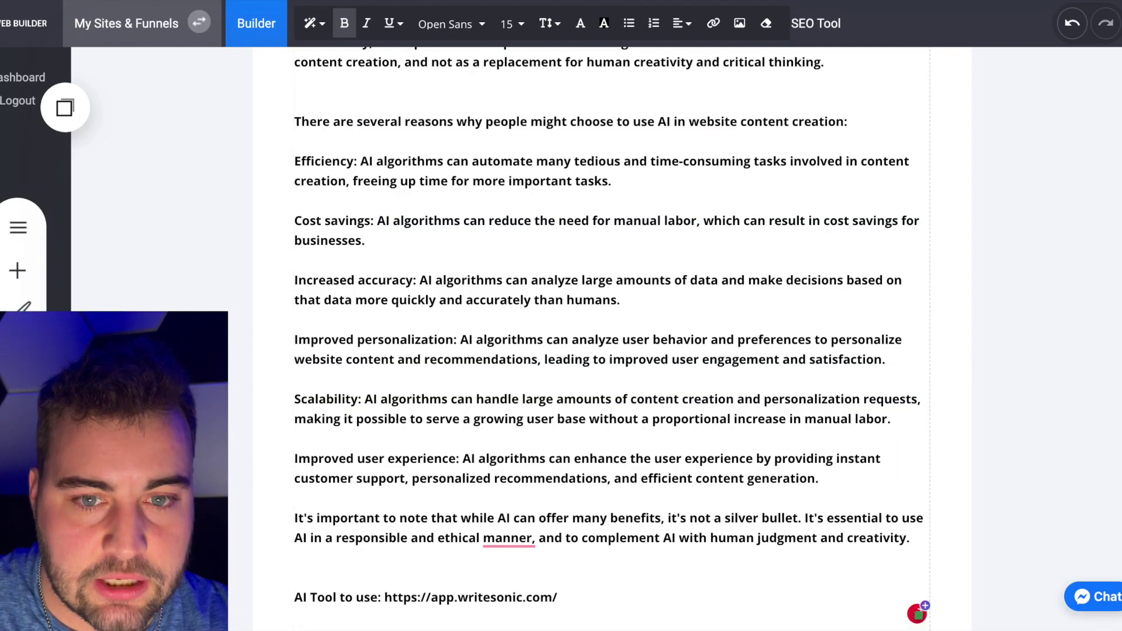
key(ctrl+Tab)
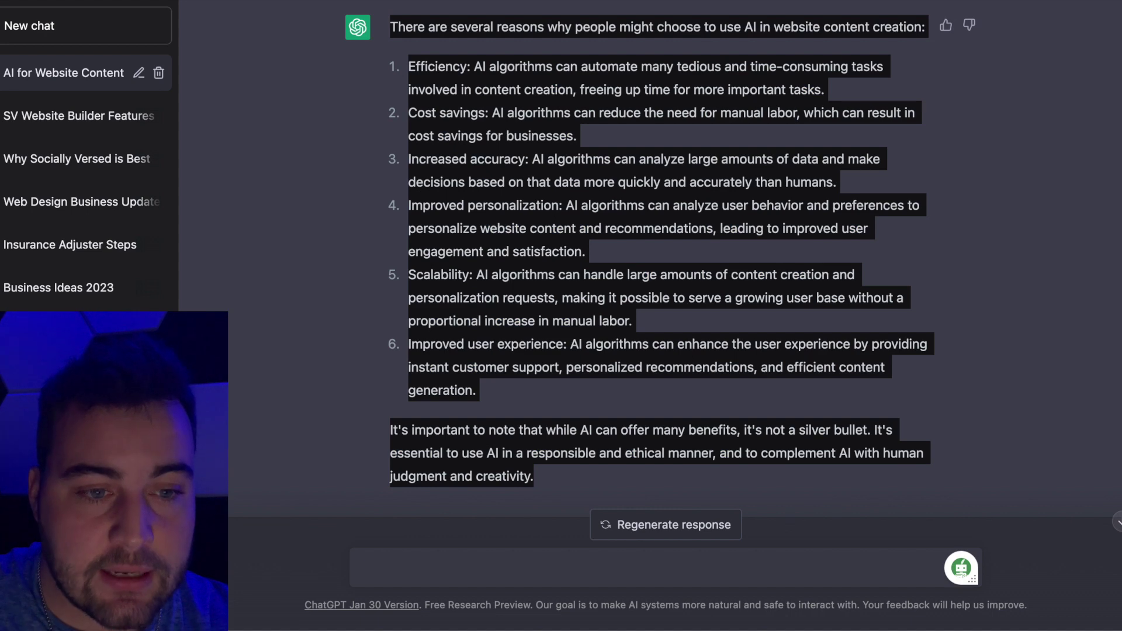
key(ctrl+Tab)
scroll(573, 351, down, 3)
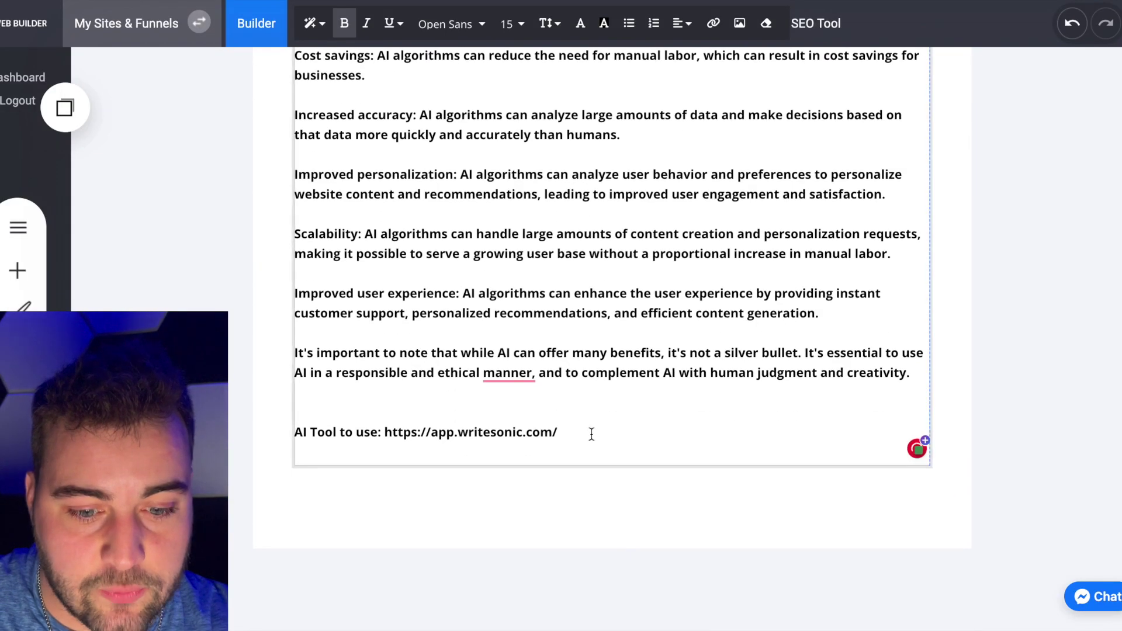
key(Return)
text(https://chat.openai.com/chat)
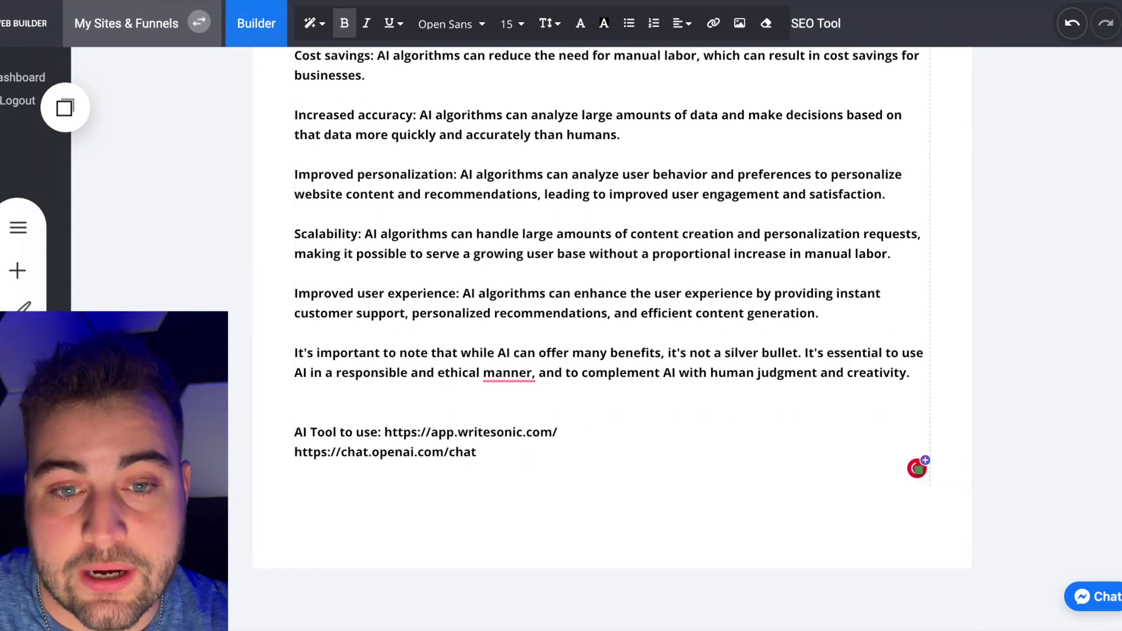
key(ctrl+Tab)
click(398, 541)
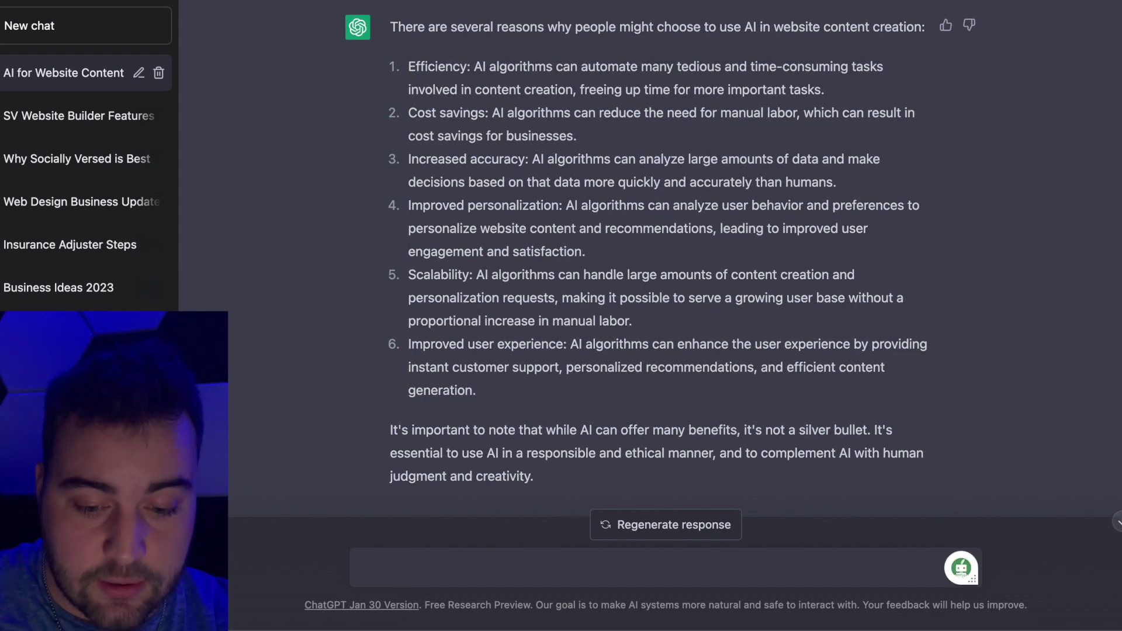
text(Give me a title for a blog post about using AI in 2023?)
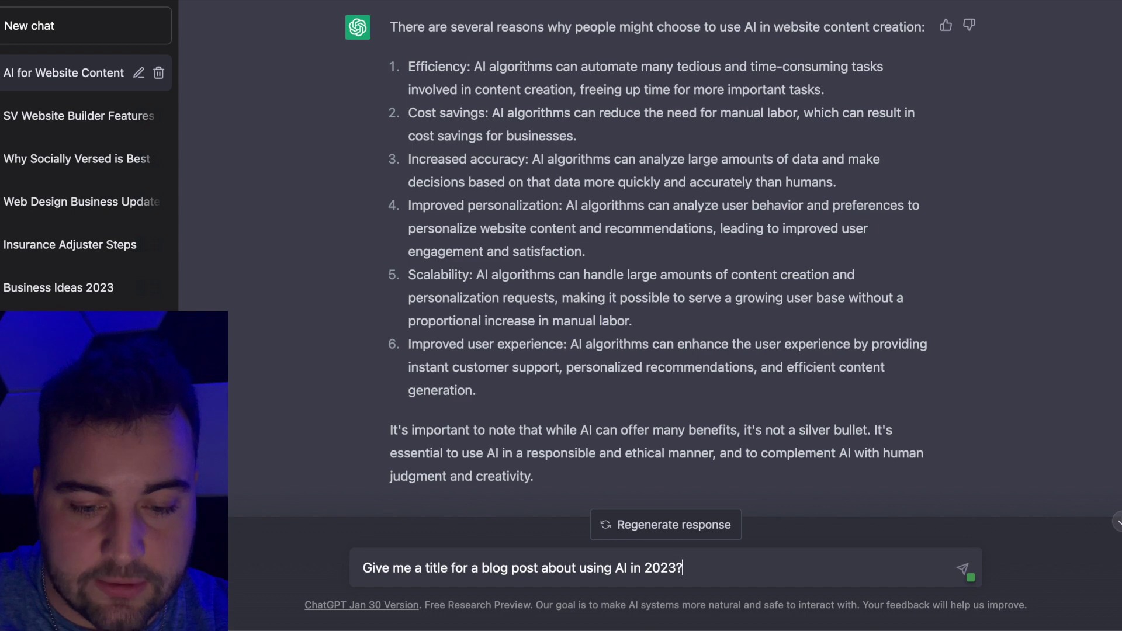
Request a blog title about AI in 2023 and select ChatGPT's suggested title.
key(Return)
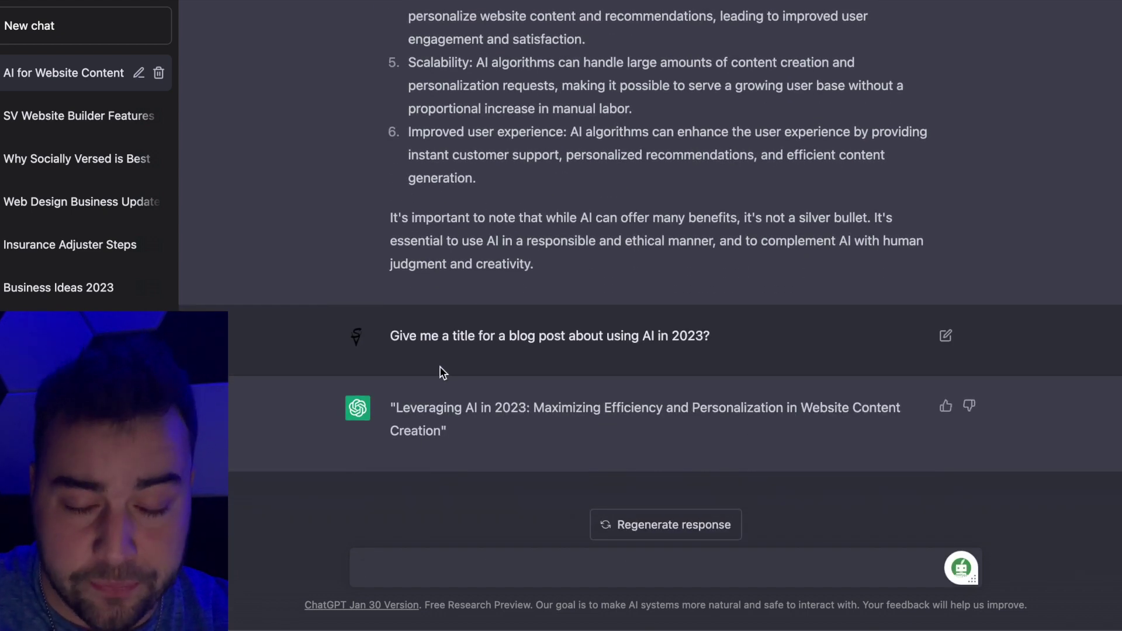
drag(396, 409, 438, 436)
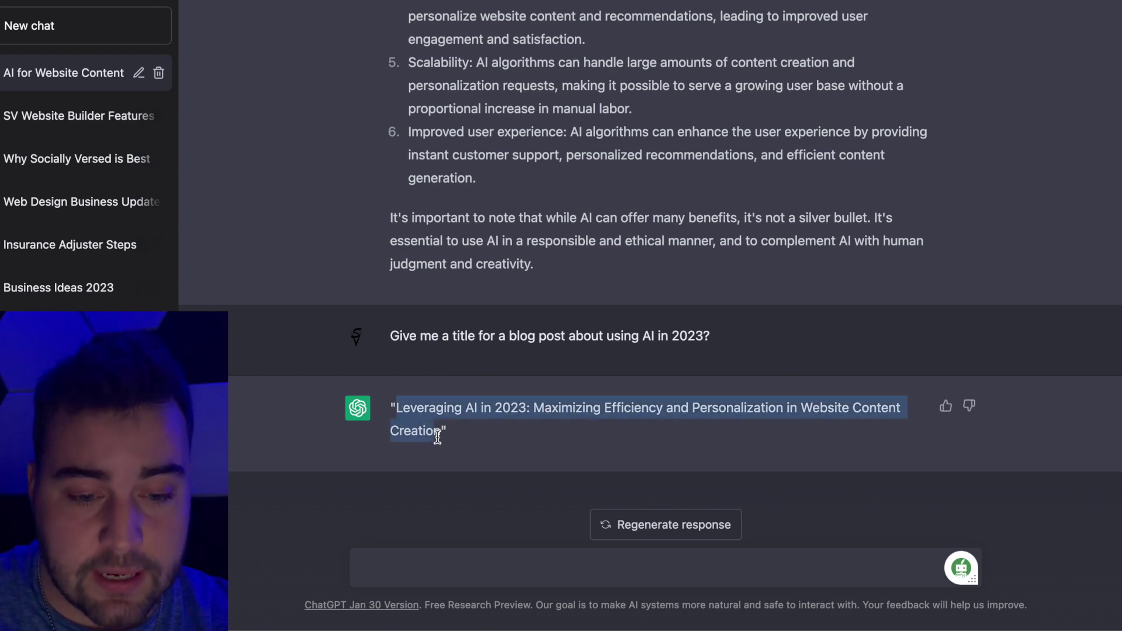
Paste the ChatGPT title into Blog Post Title and open File Manager for the featured image.
key(super+Tab)
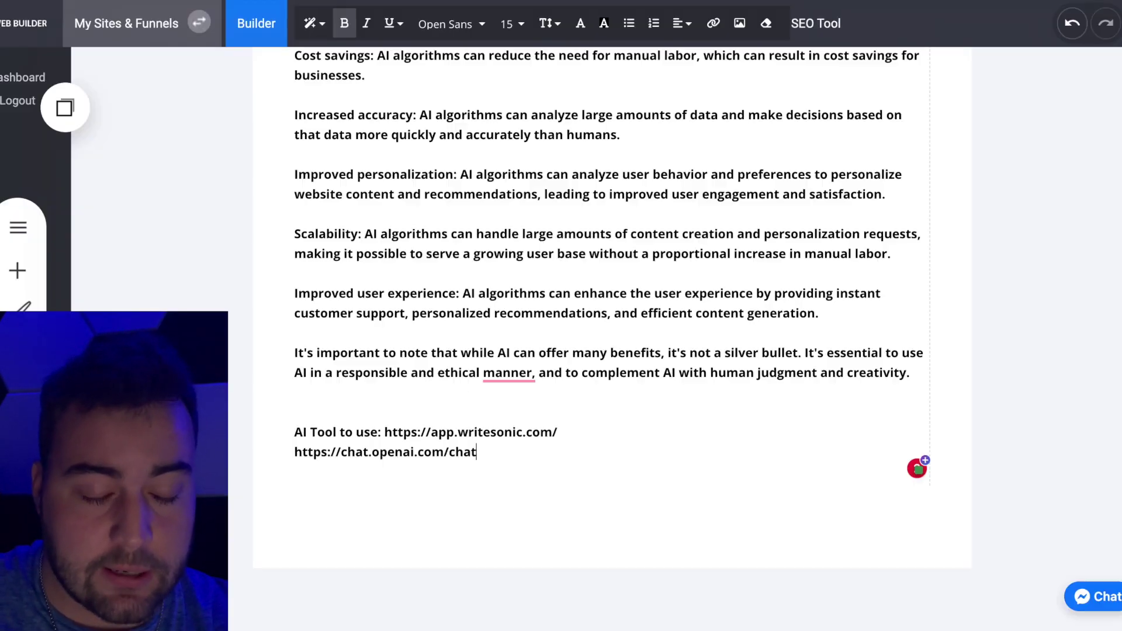
scroll(443, 261, up, 10)
click(472, 420)
key(ctrl+v)
click(596, 171)
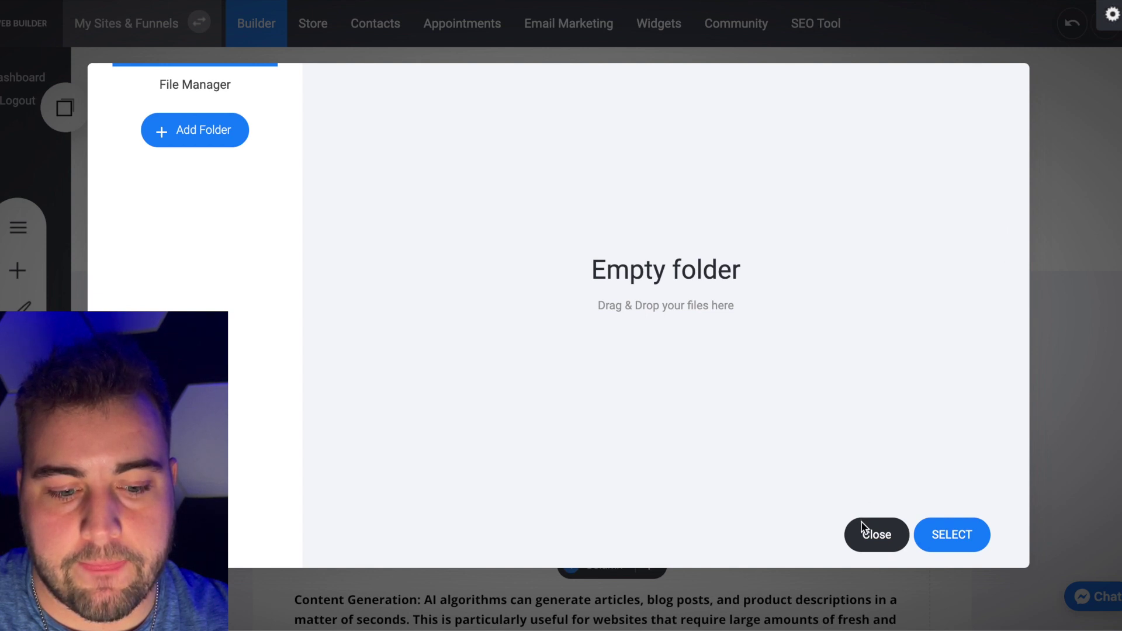
Choose the first purple AI face thumbnail in File Manager as the featured image.
click(407, 202)
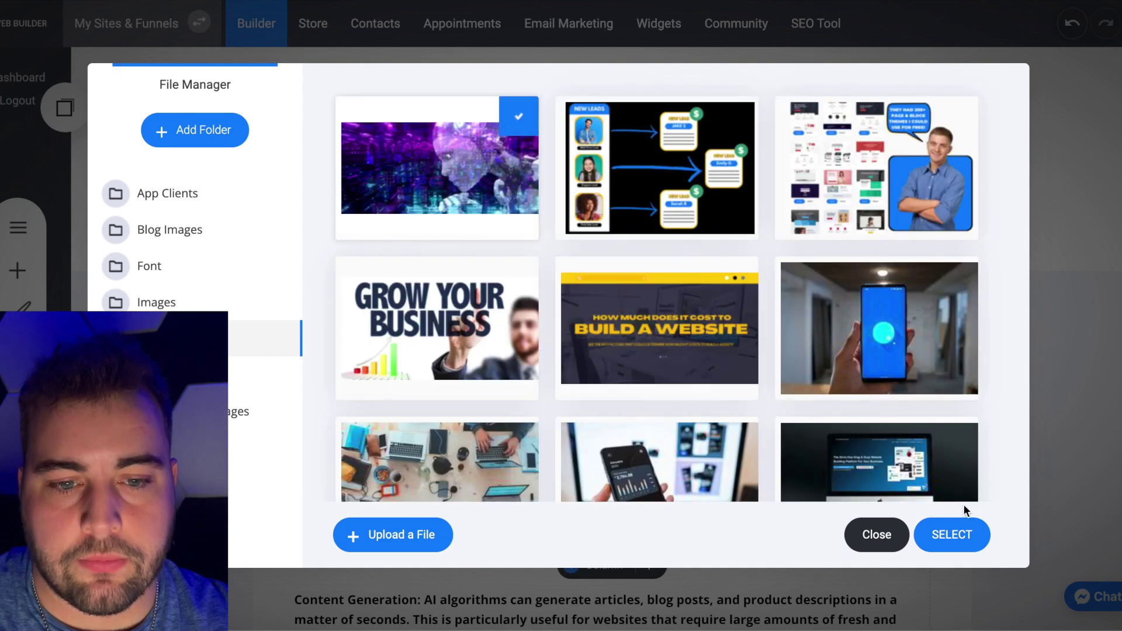
click(968, 535)
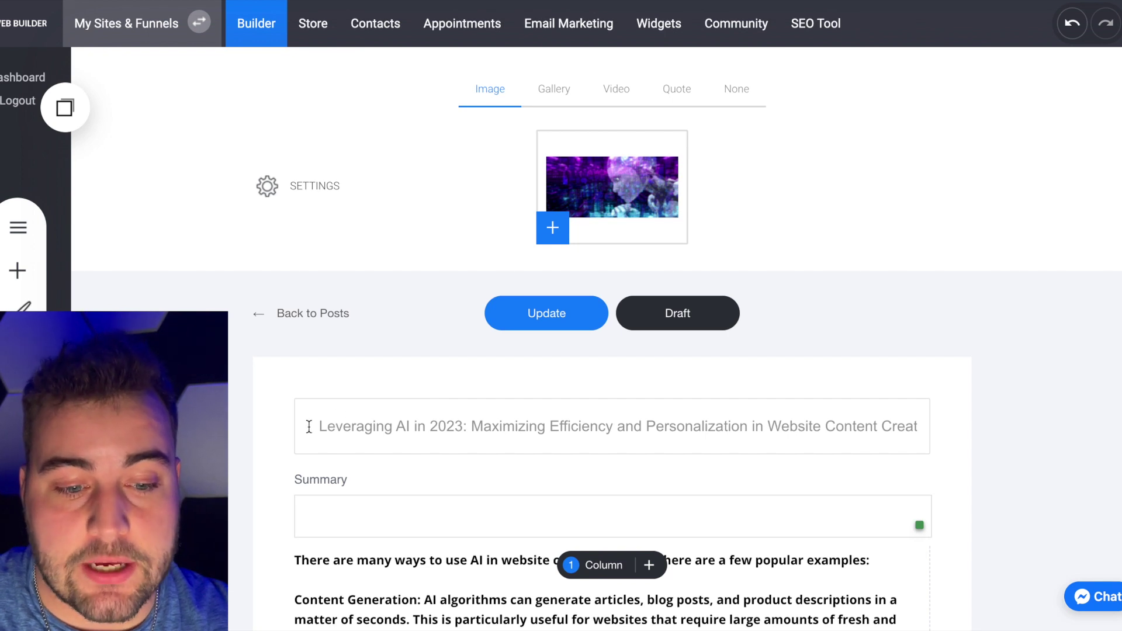
scroll(552, 432, down, 3)
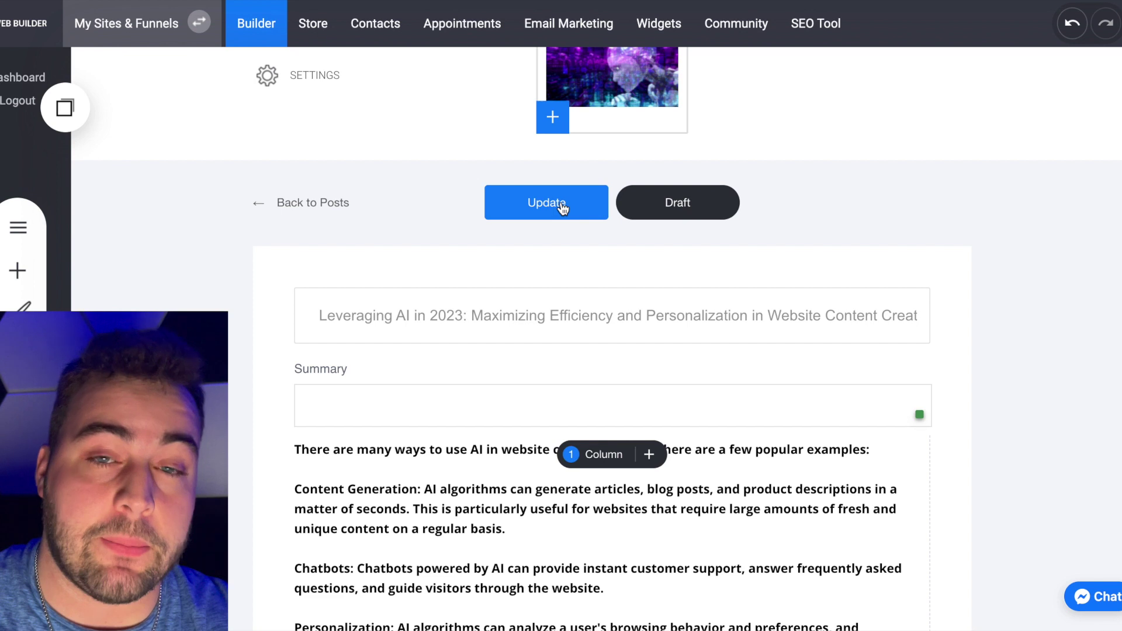
Delete the post's old URL slug in the Edit Post settings.
drag(303, 316, 967, 320)
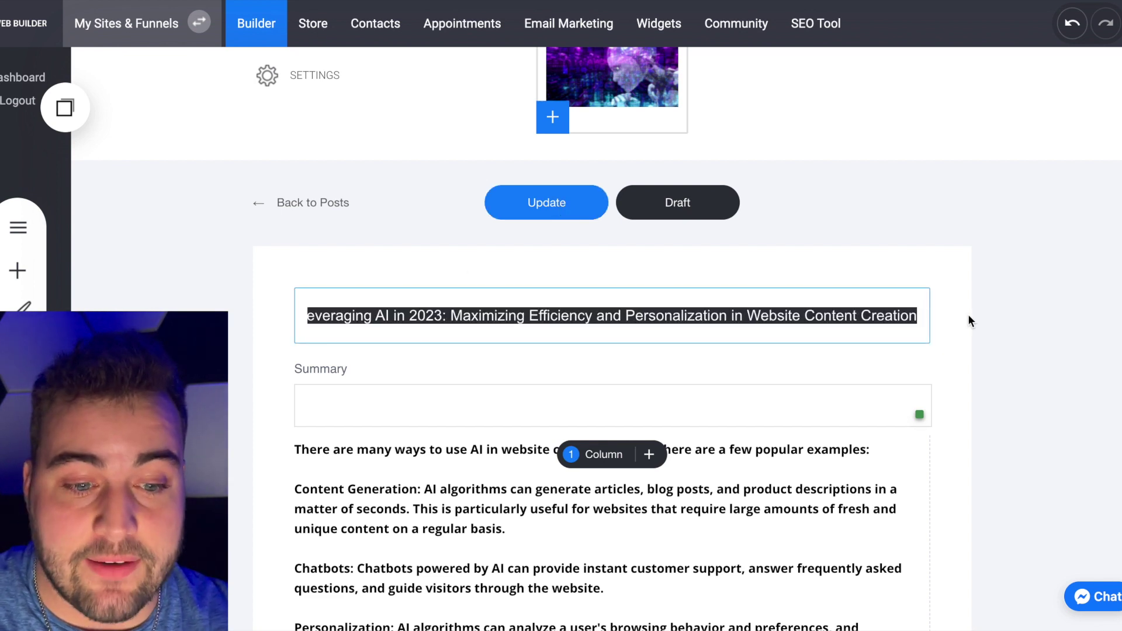
click(281, 76)
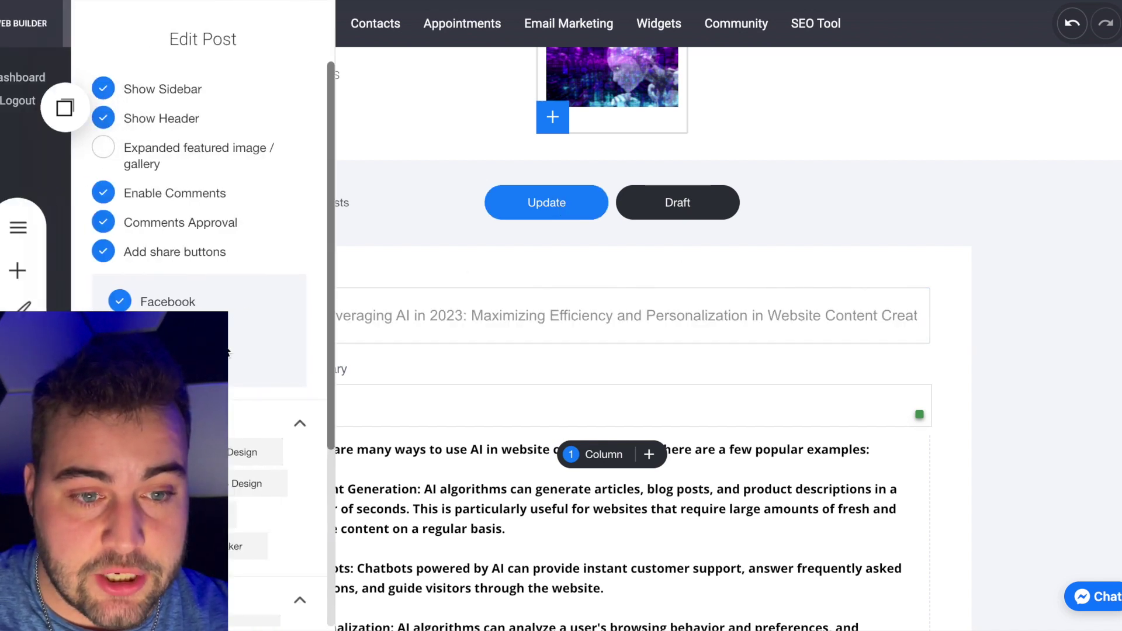
scroll(203, 263, down, 5)
click(299, 427)
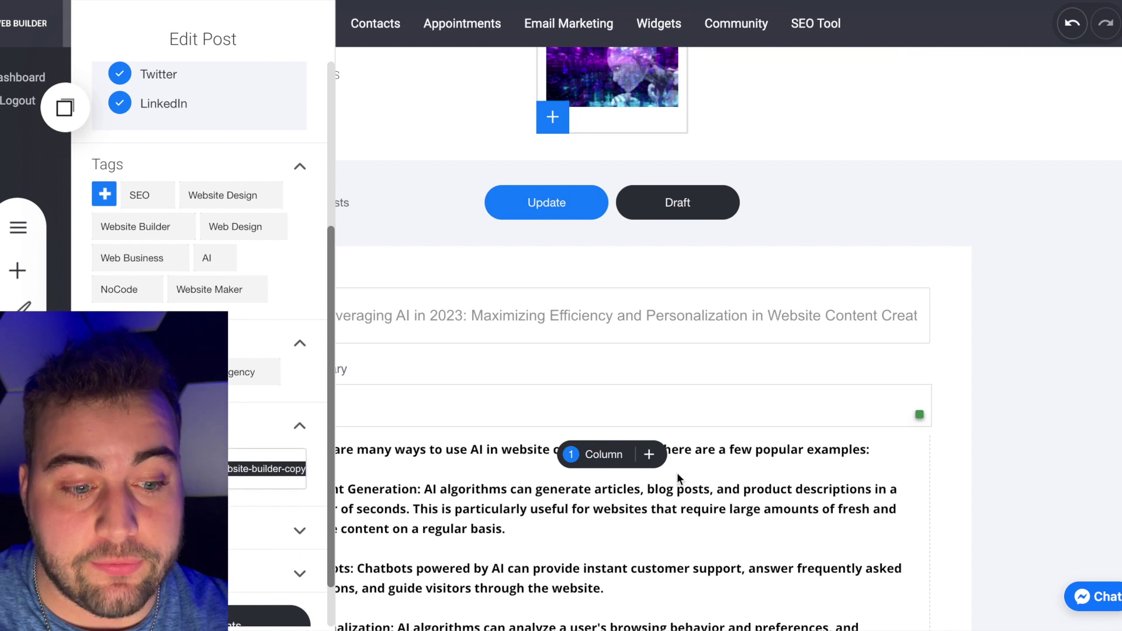
key(BackSpace)
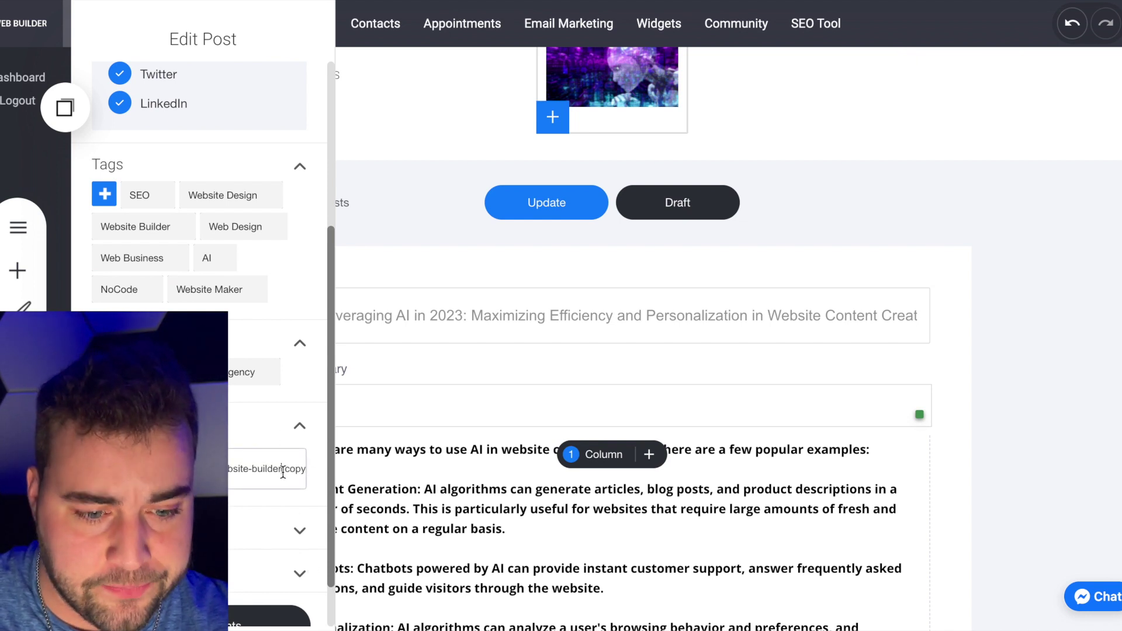
click(908, 312)
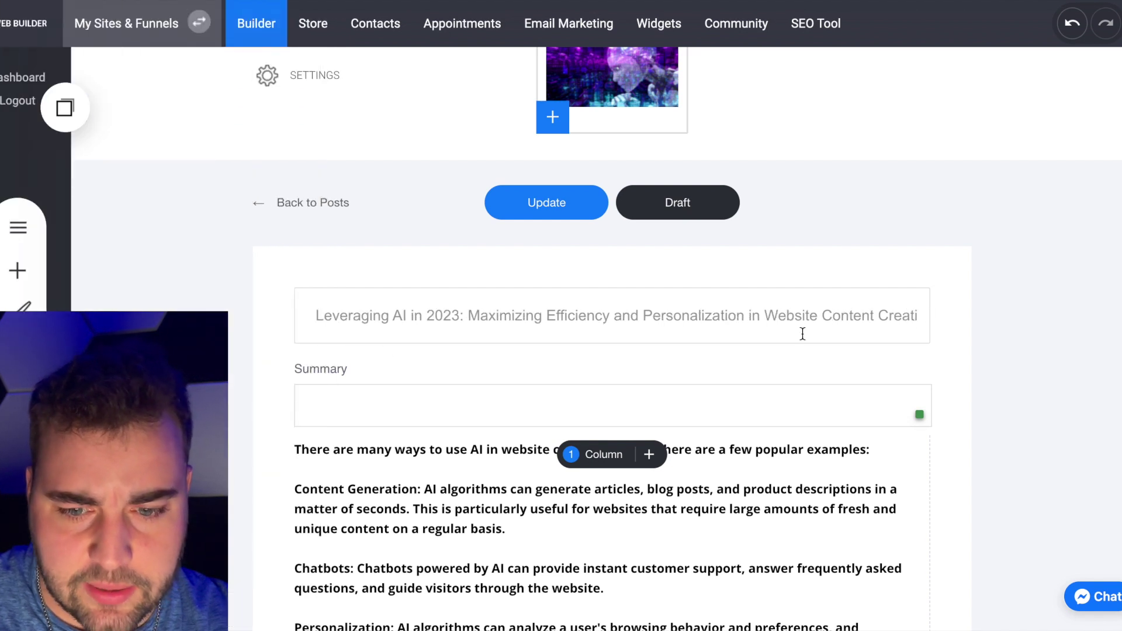
Paste the copied post title in as the new URL slug, then start the summary.
click(316, 322)
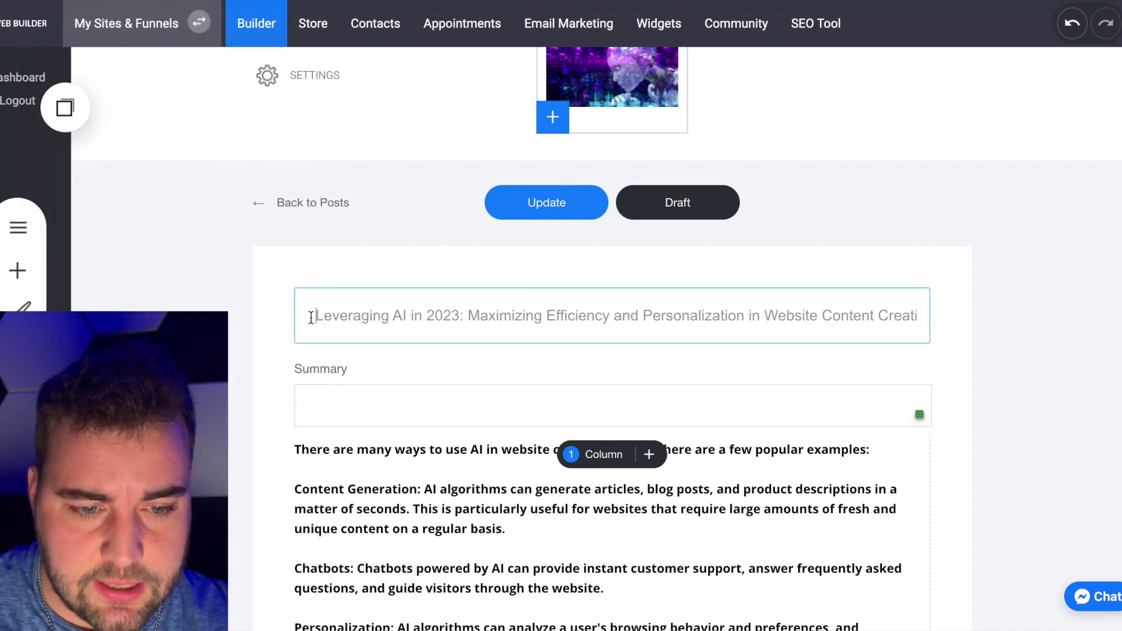
key(ctrl+a)
click(260, 81)
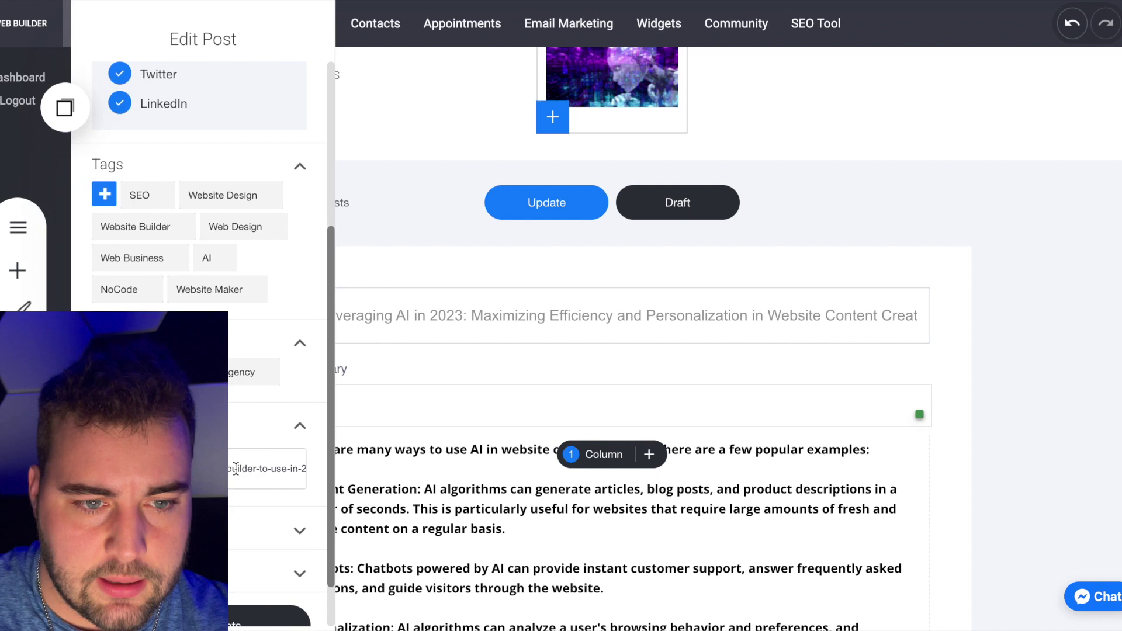
click(298, 529)
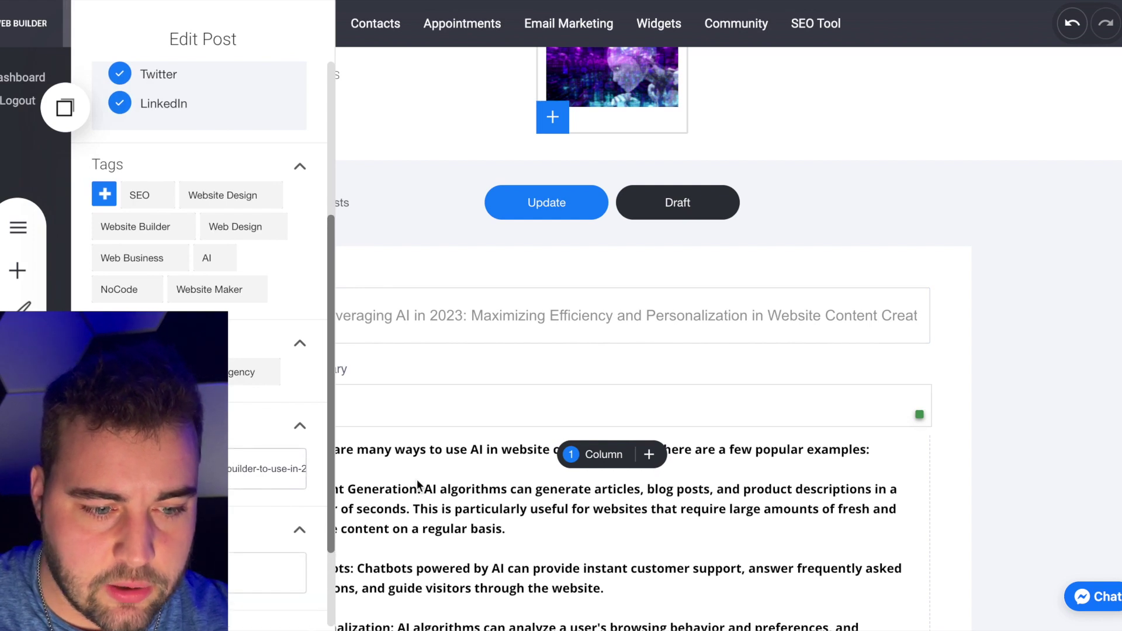
key(ctrl+v)
click(428, 369)
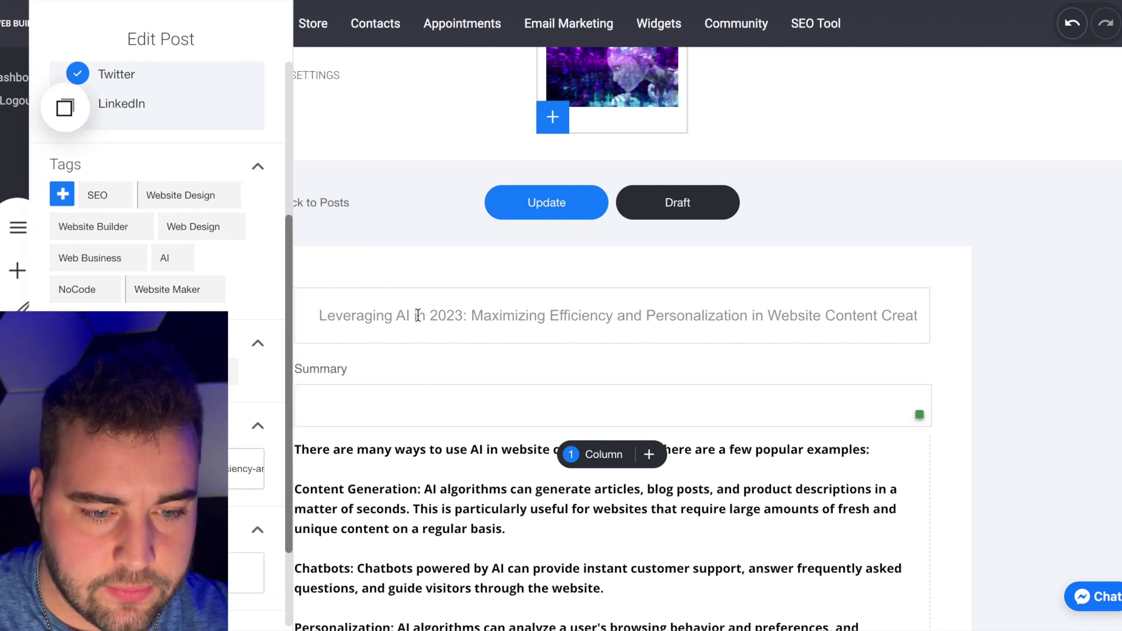
click(367, 415)
text(Why you shoukd)
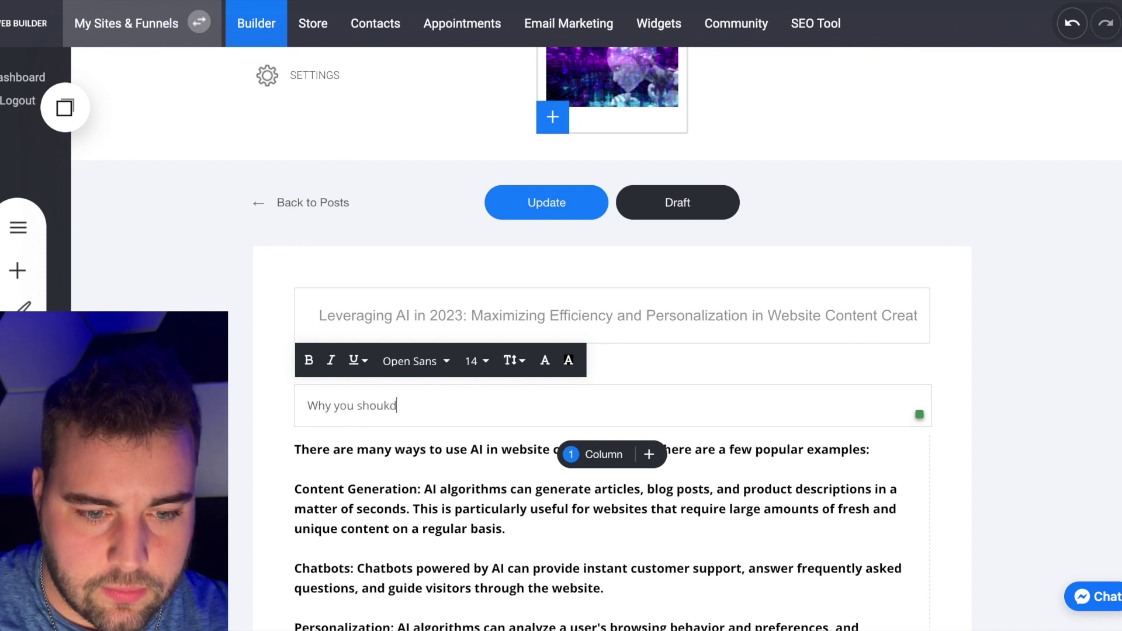
Fix the summary to 'Why you should use AI for your business', update, and preview live.
key(BackSpace)
key(BackSpace)
text(ld use AI for your business)
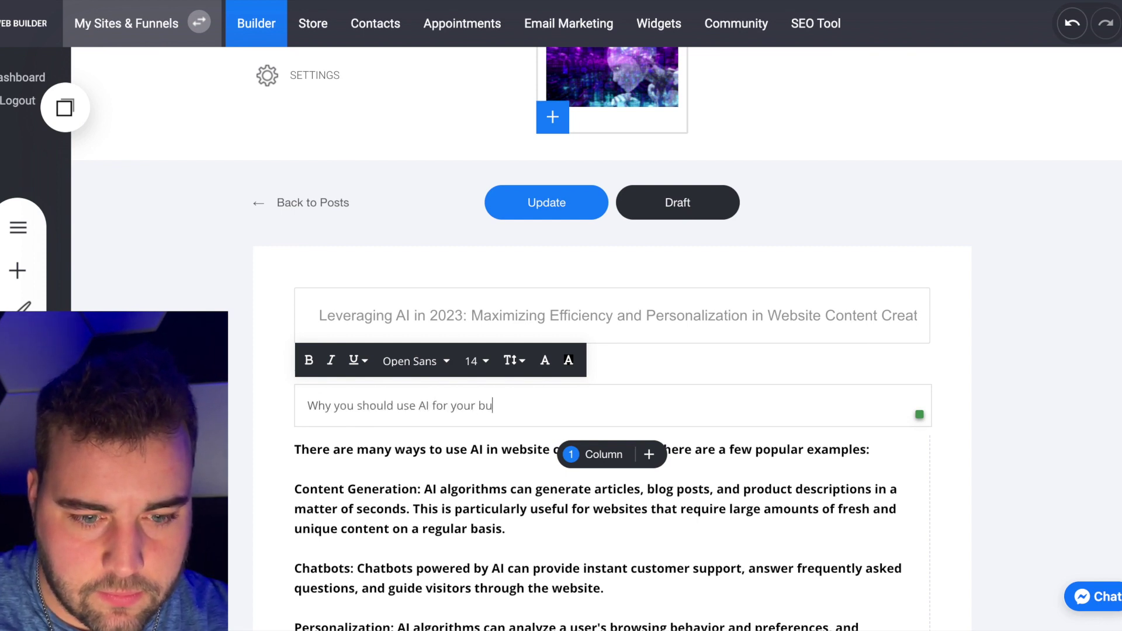
click(535, 208)
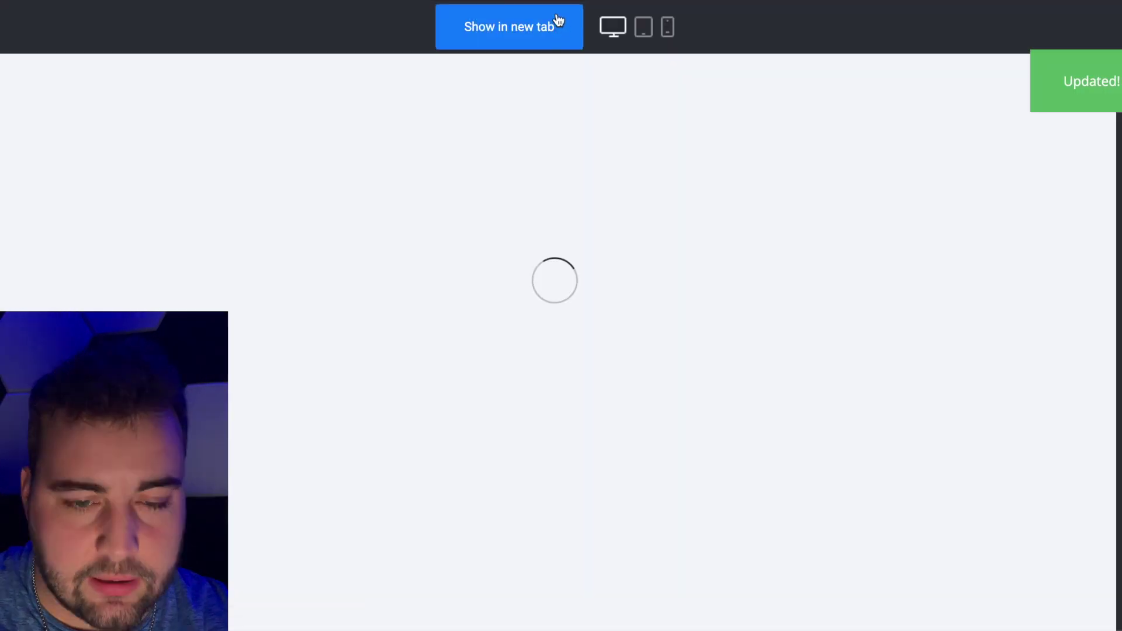
click(543, 26)
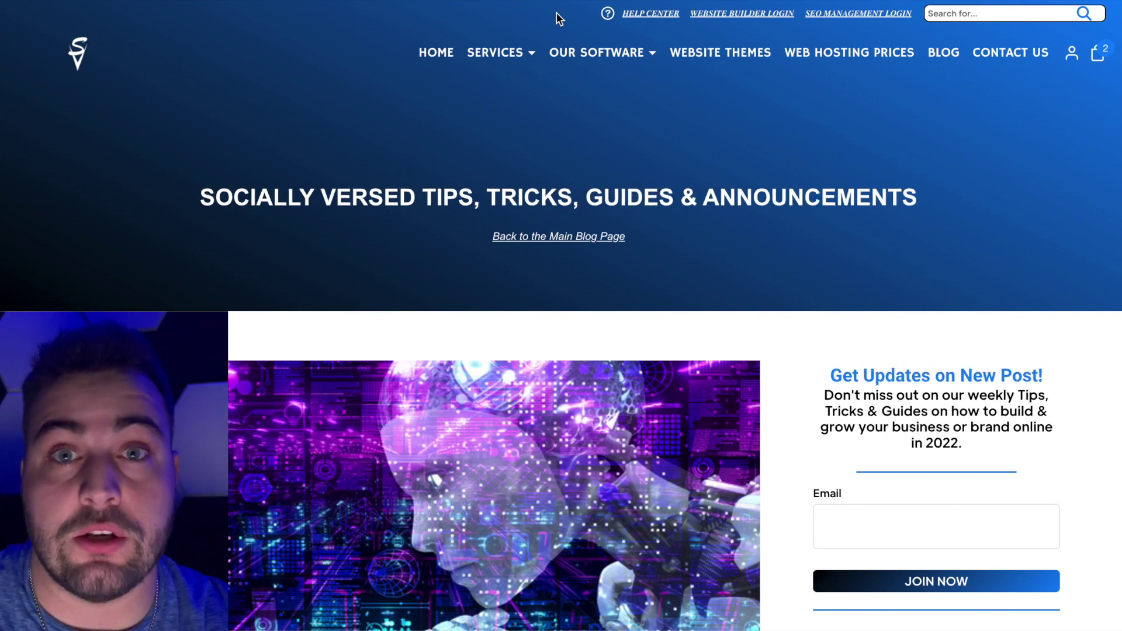
scroll(480, 315, down, 5)
scroll(480, 315, down, 3)
scroll(480, 315, down, 3)
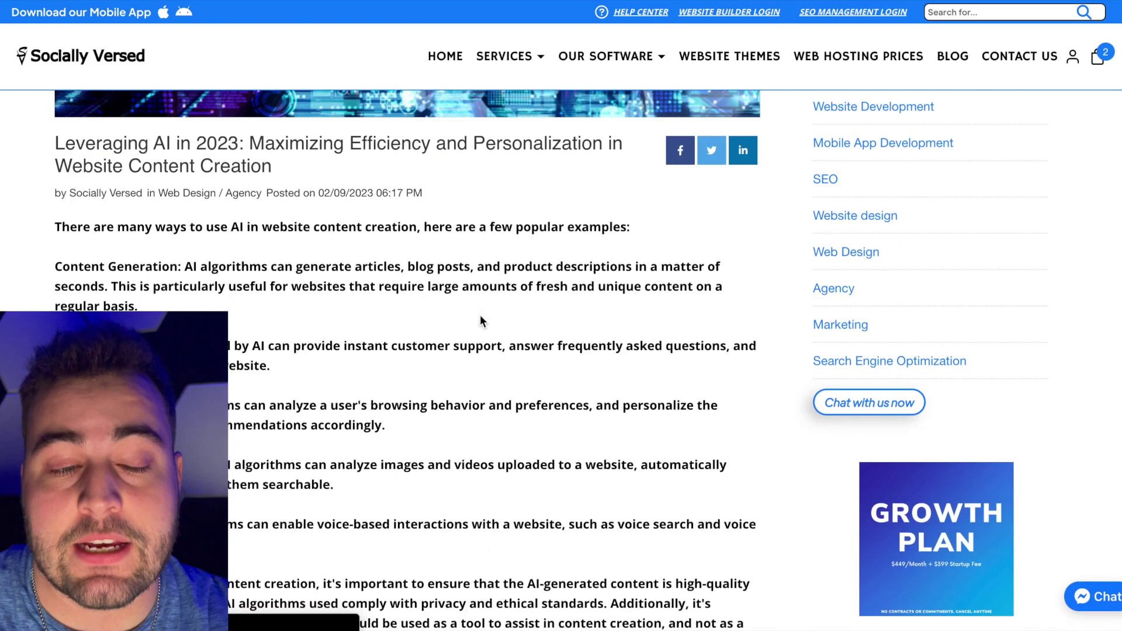